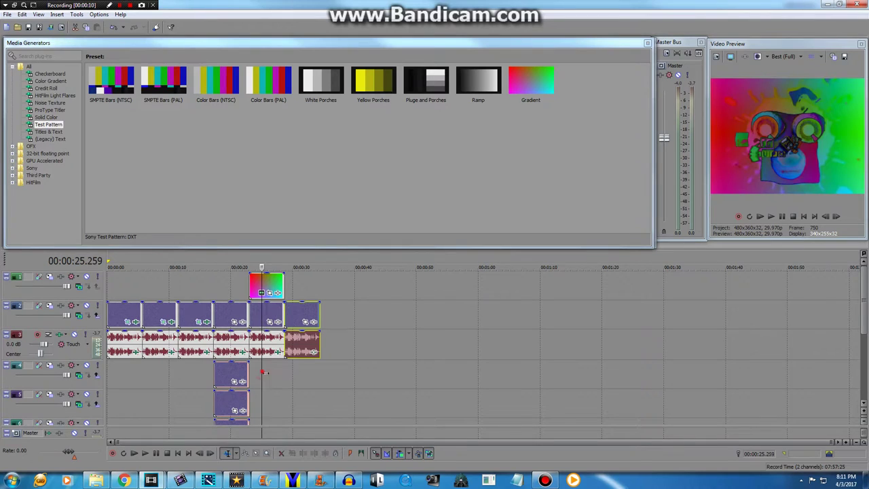
Apply the Strange Mirror filter package to the last video event on the timeline.
{"action": "left_click", "coordinate": [313, 325]}
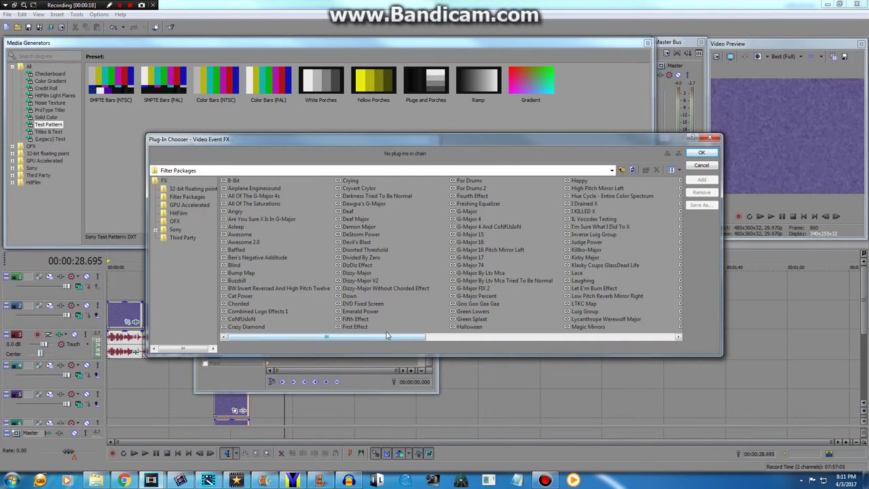
{"action": "left_click_drag", "start_coordinate": [437, 339], "coordinate": [681, 321]}
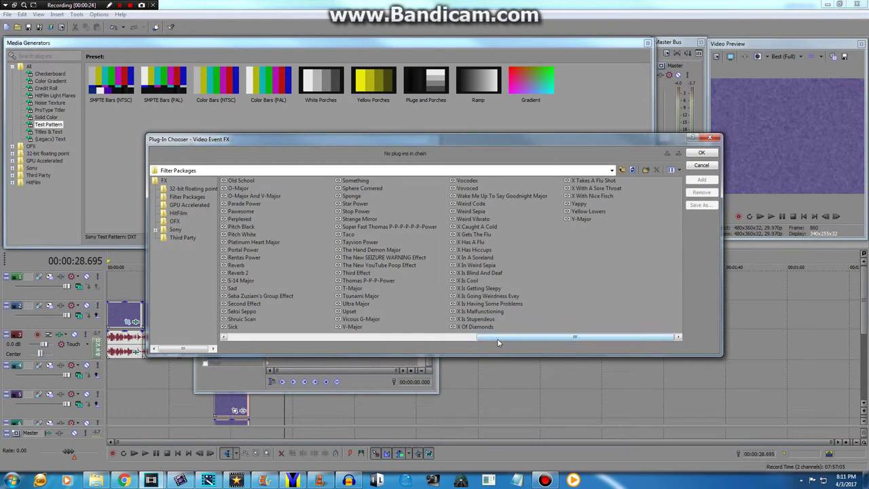
{"action": "double_click", "coordinate": [358, 219]}
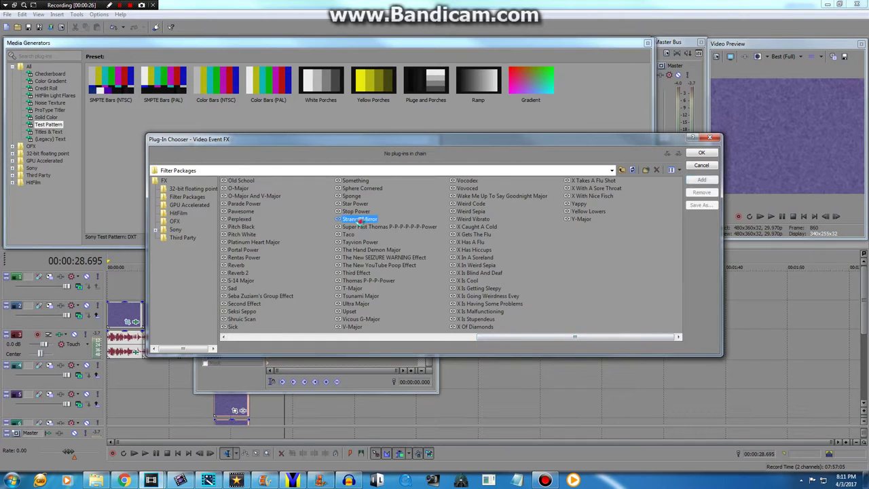
{"action": "left_click", "coordinate": [701, 154]}
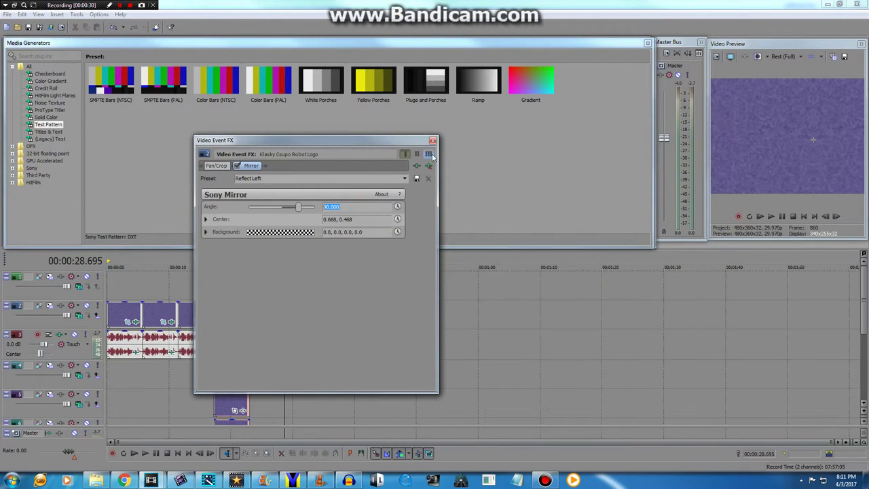
{"action": "left_click", "coordinate": [433, 140]}
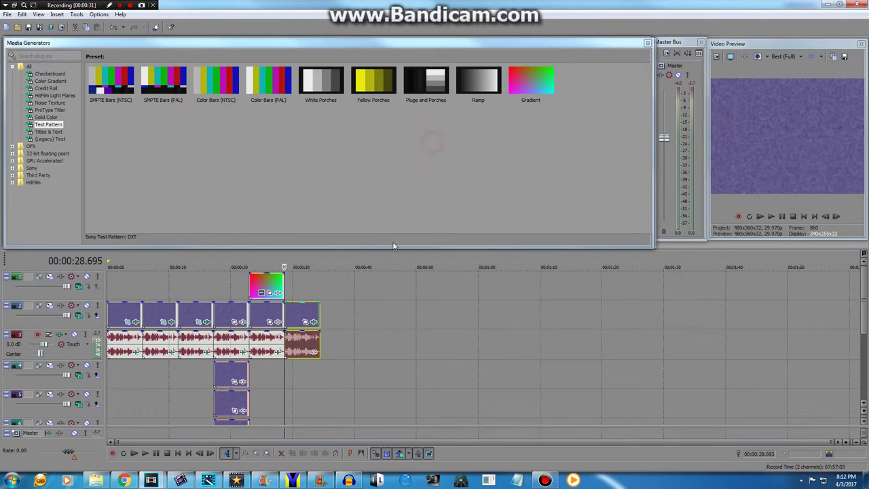
Apply the Strange Mirror FX package to the audio of the last event.
{"action": "left_click", "coordinate": [313, 350]}
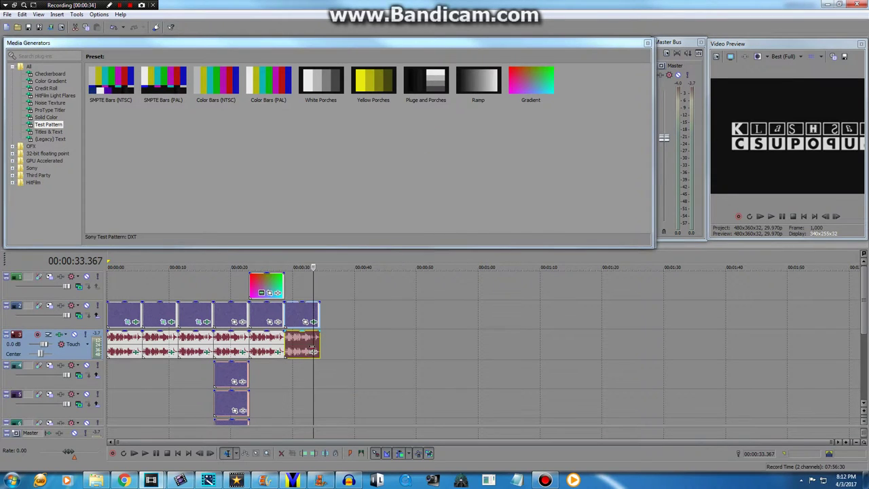
{"action": "left_click", "coordinate": [313, 350]}
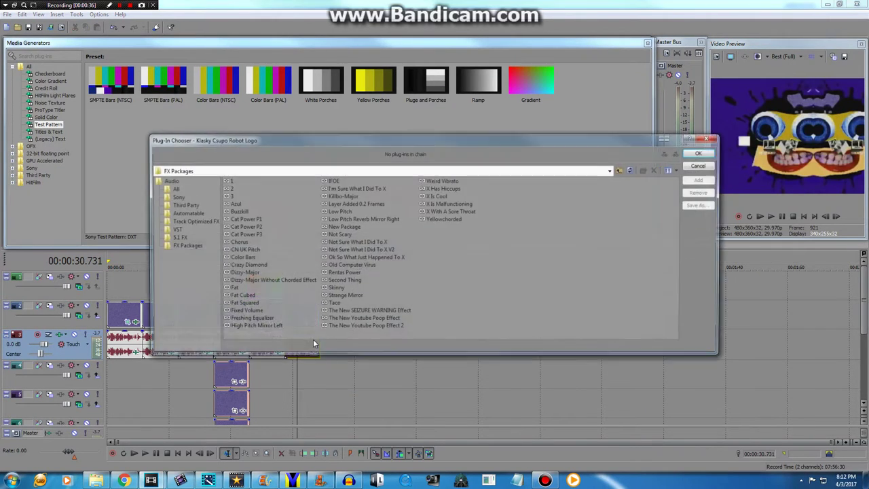
{"action": "double_click", "coordinate": [345, 300]}
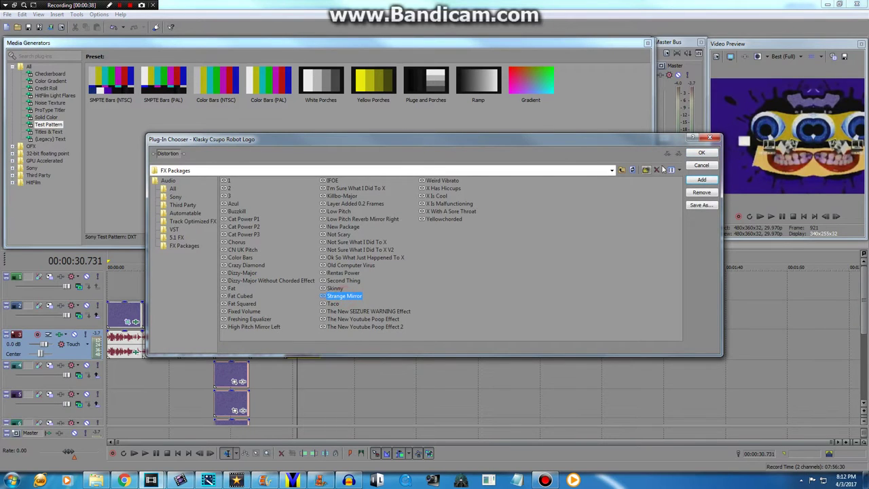
{"action": "left_click", "coordinate": [701, 153]}
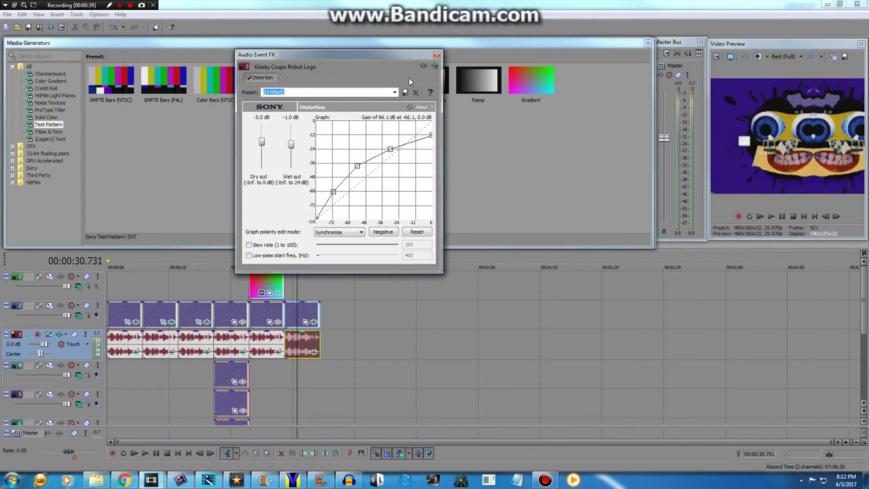
{"action": "left_click", "coordinate": [438, 59]}
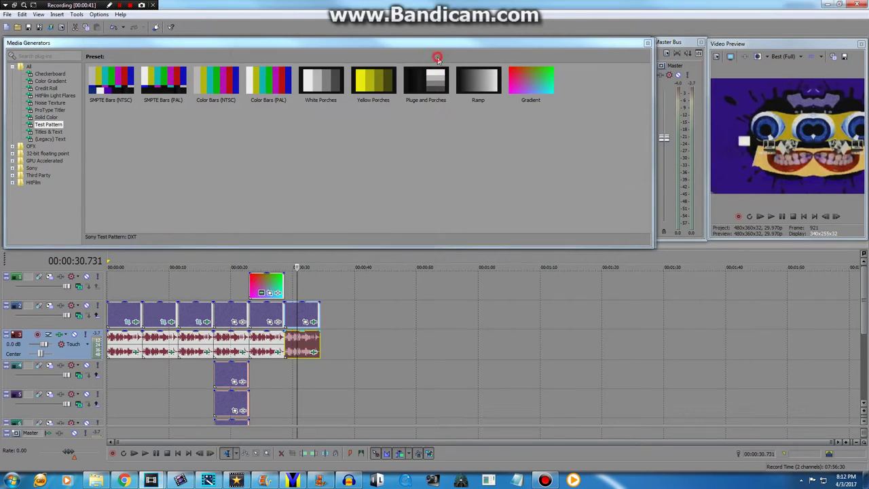
Add another copy of the Klasky Csupo Robot Logo clip directly after the last event, at 00:00:34.434.
{"action": "left_click", "coordinate": [294, 381]}
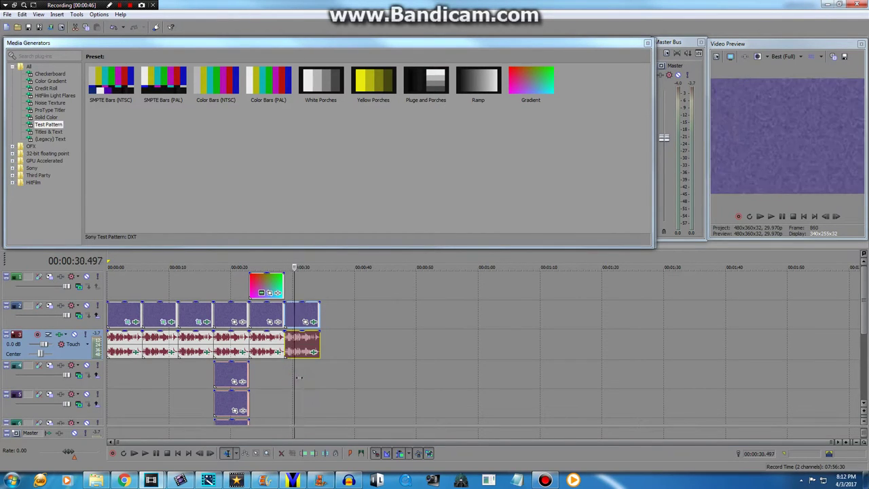
{"action": "left_click", "coordinate": [318, 372]}
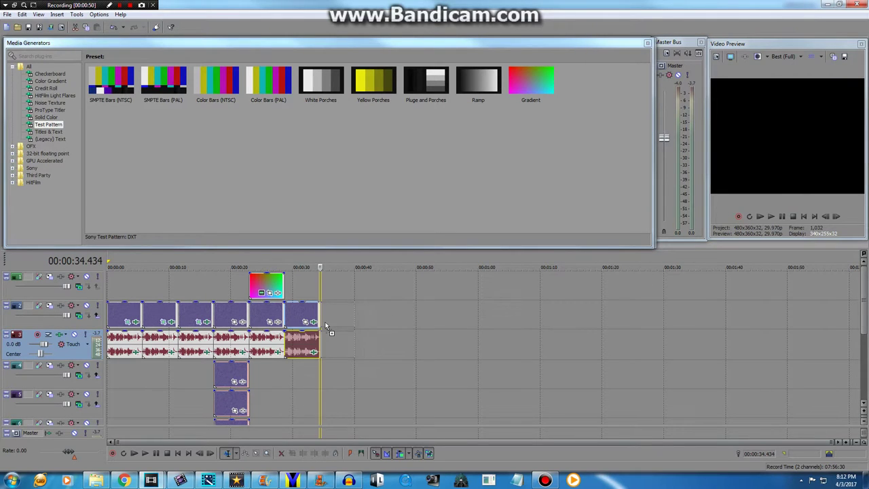
{"action": "key", "text": "ctrl+v"}
{"action": "left_click", "coordinate": [328, 360]}
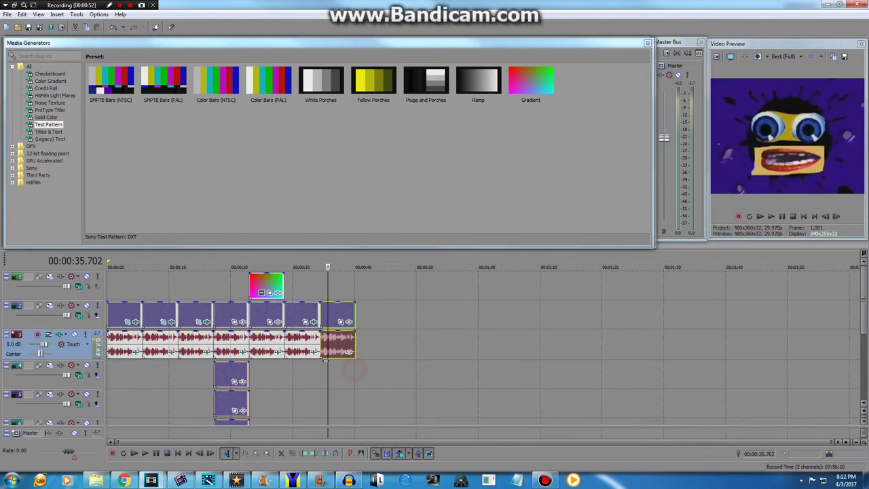
{"action": "left_click", "coordinate": [321, 360]}
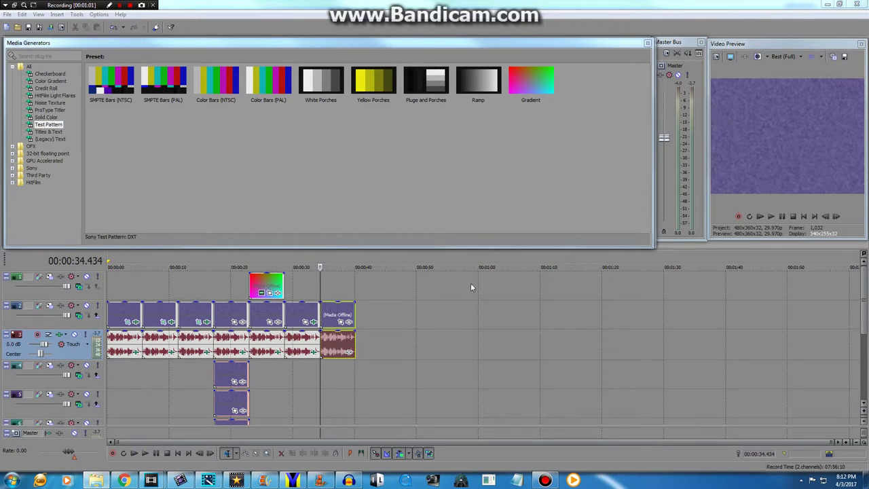
Switch to Windows Media Player and examine the video Klasky Csupo With 17 Effects around 00:23, pausing it at 00:25.
{"action": "right_click", "coordinate": [97, 479]}
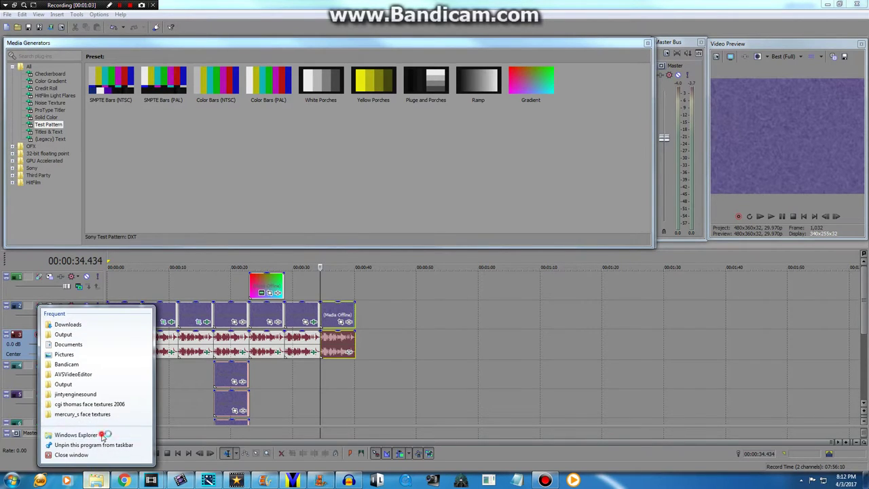
{"action": "left_click", "coordinate": [104, 433]}
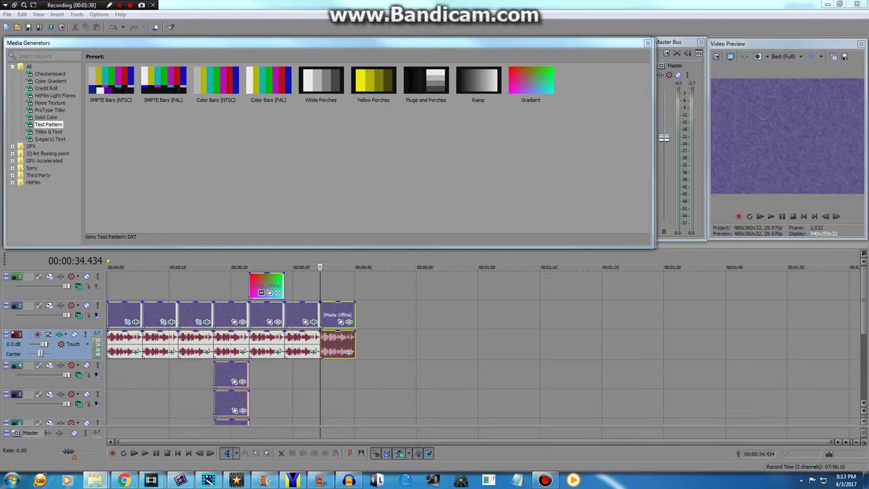
{"action": "left_click", "coordinate": [67, 480]}
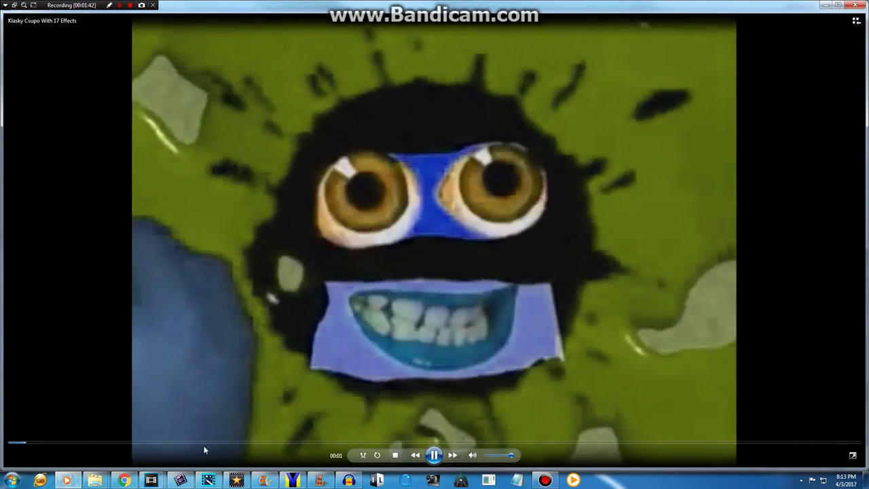
{"action": "left_click", "coordinate": [157, 445]}
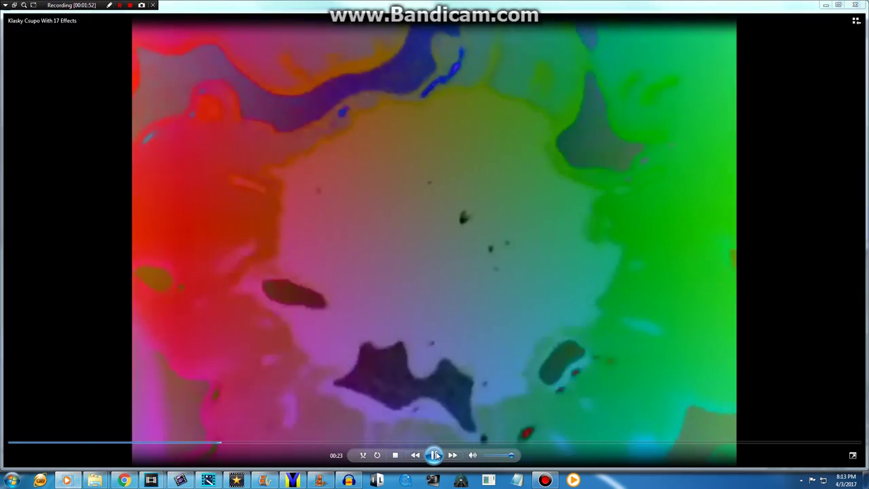
{"action": "left_click", "coordinate": [437, 455]}
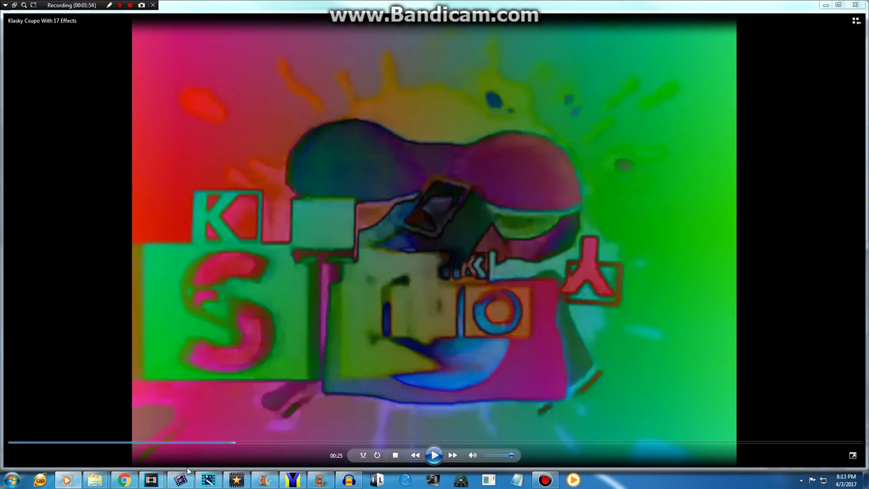
Switch to the Vegas Pro window with The Crazy Watch of X.veg and close that project.
{"action": "mouse_move", "coordinate": [150, 480]}
{"action": "mouse_move", "coordinate": [165, 439]}
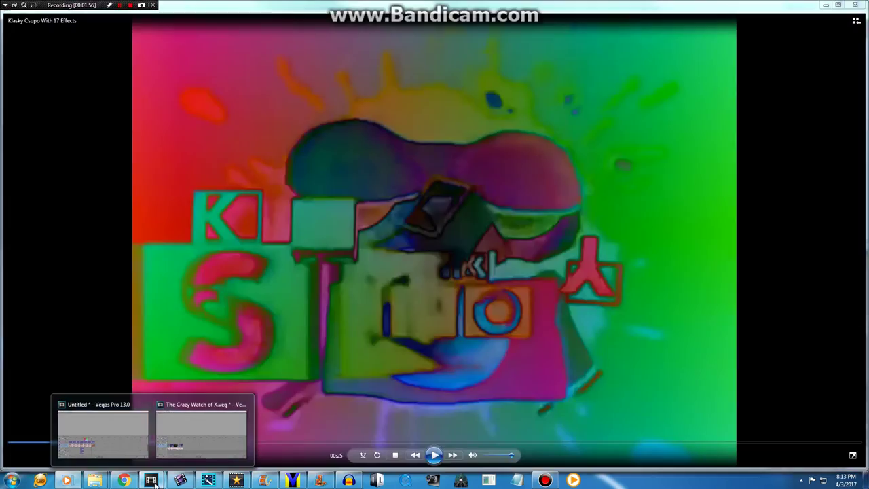
{"action": "left_click", "coordinate": [207, 444]}
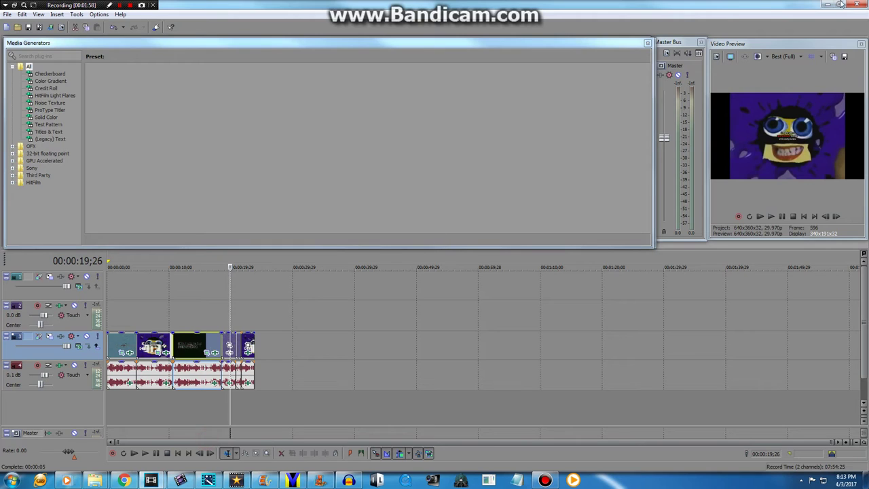
{"action": "left_click", "coordinate": [857, 5]}
{"action": "left_click", "coordinate": [475, 193]}
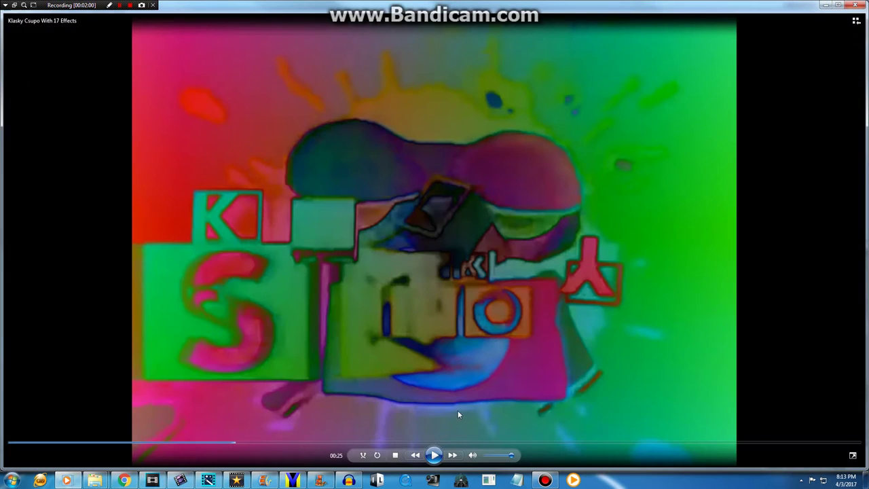
Examine the next effects in the reference video up to 00:36 and switch back to Vegas Pro.
{"action": "left_click", "coordinate": [433, 455]}
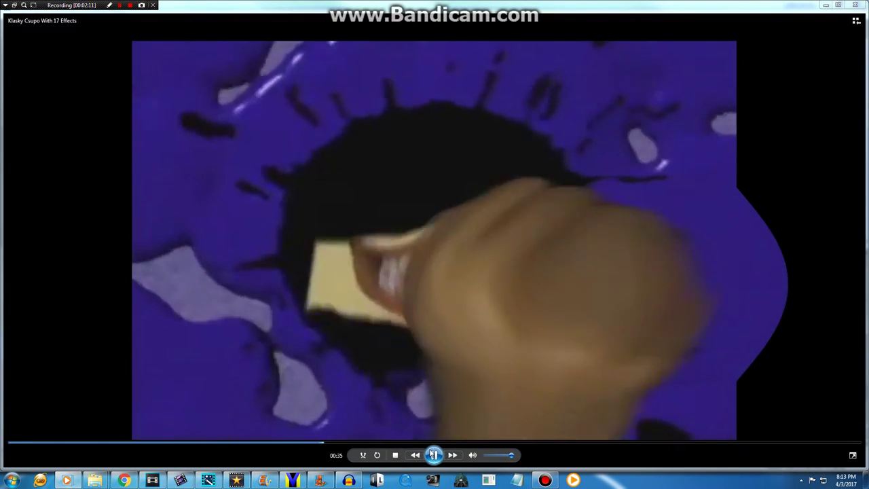
{"action": "left_click", "coordinate": [433, 455]}
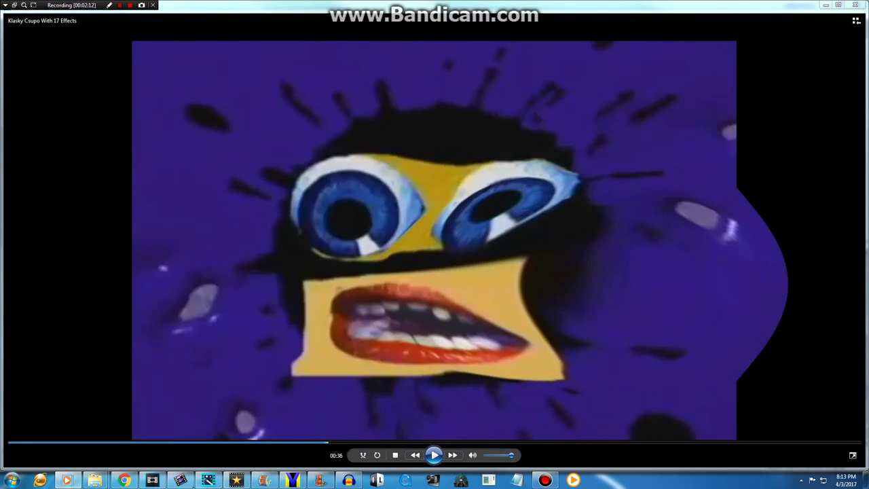
{"action": "left_click", "coordinate": [152, 480]}
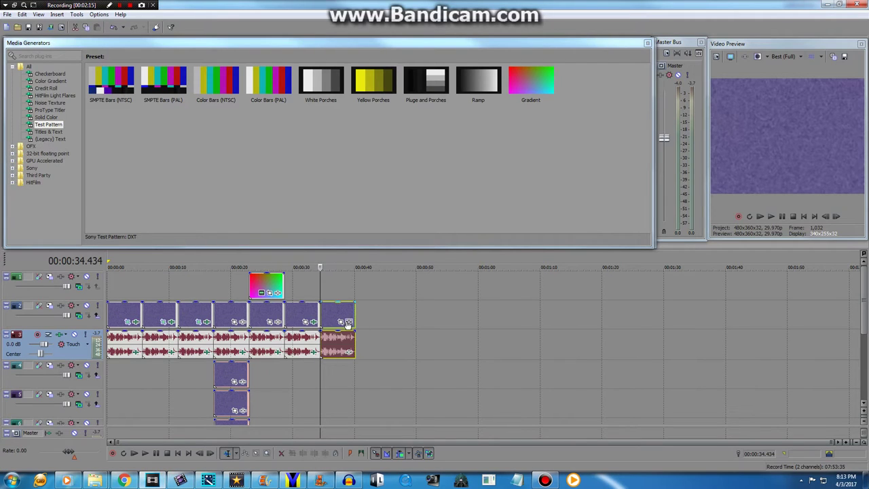
Apply the Sphere Cornered filter package to the newly added last video event and view its Deform settings.
{"action": "left_click", "coordinate": [349, 322]}
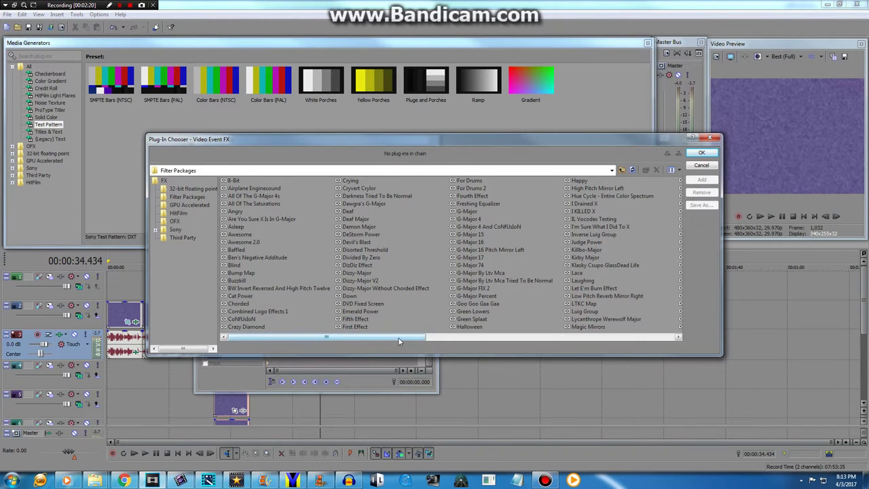
{"action": "left_click_drag", "start_coordinate": [408, 337], "coordinate": [545, 331]}
{"action": "double_click", "coordinate": [591, 188]}
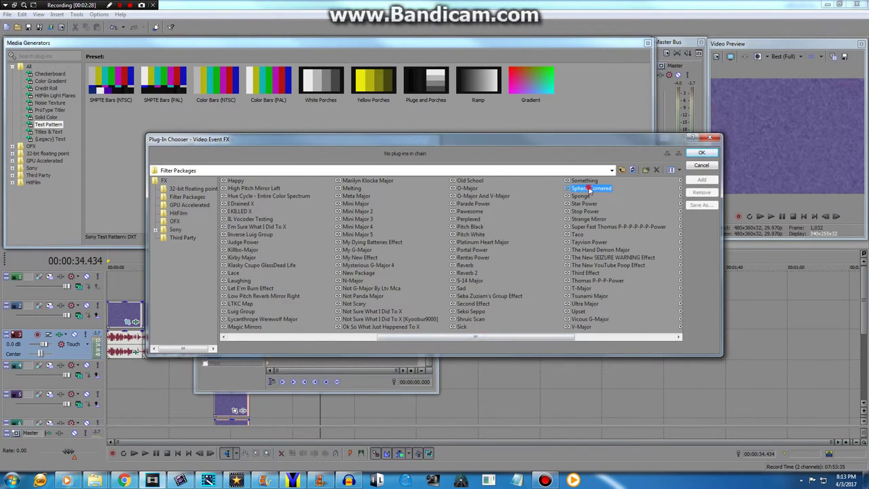
{"action": "left_click", "coordinate": [700, 154]}
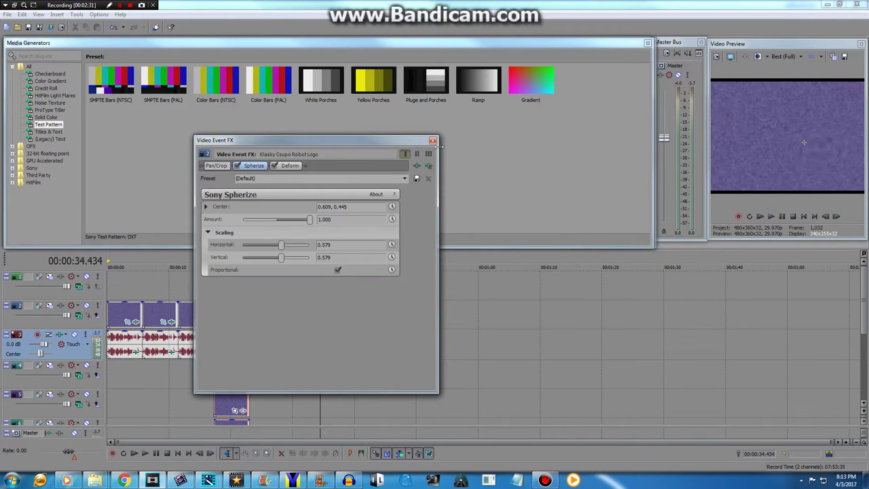
{"action": "left_click", "coordinate": [288, 166]}
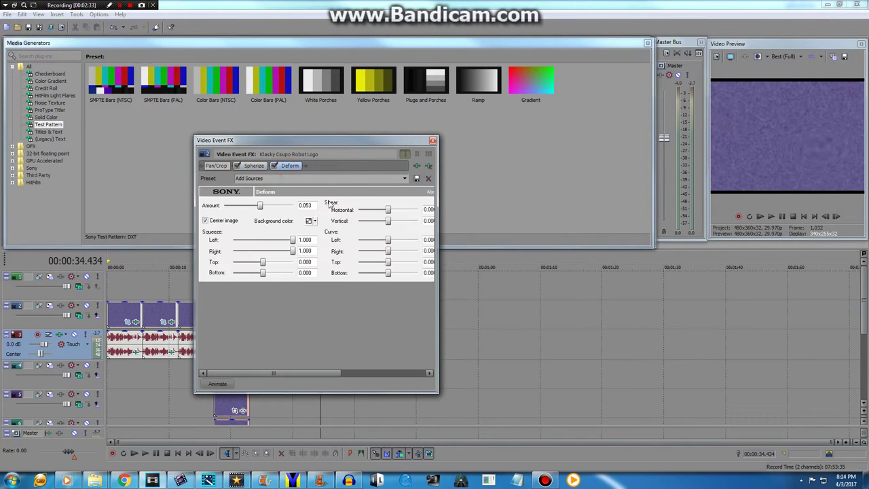
{"action": "left_click", "coordinate": [432, 140]}
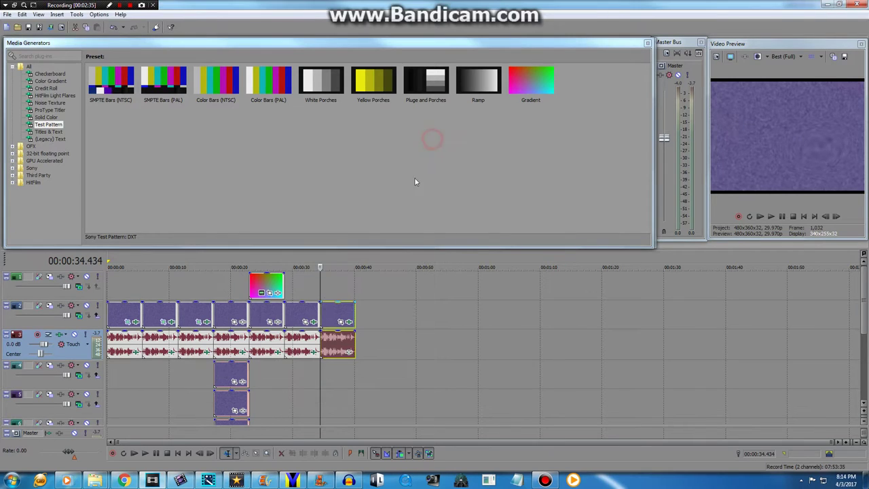
Add the Effect and Pitch Shift audio plug-ins to the last audio event.
{"action": "left_click", "coordinate": [347, 351]}
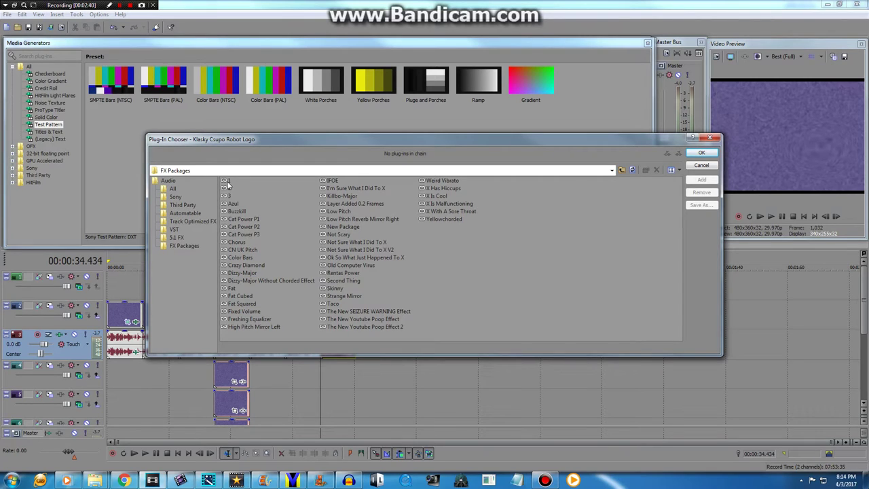
{"action": "left_click", "coordinate": [165, 184]}
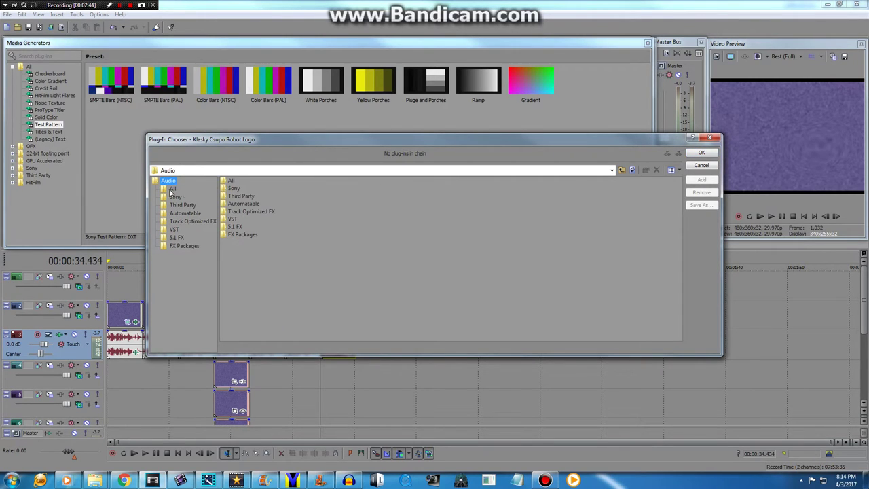
{"action": "left_click", "coordinate": [173, 189]}
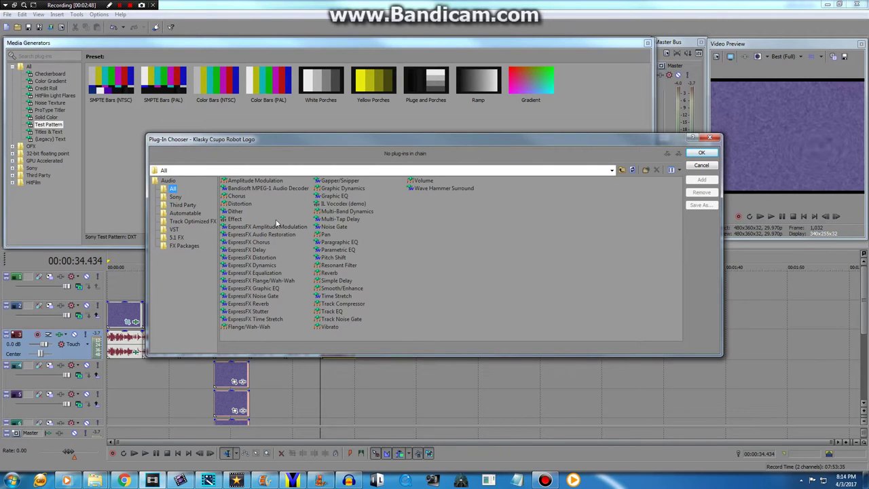
{"action": "double_click", "coordinate": [235, 220]}
{"action": "double_click", "coordinate": [330, 258]}
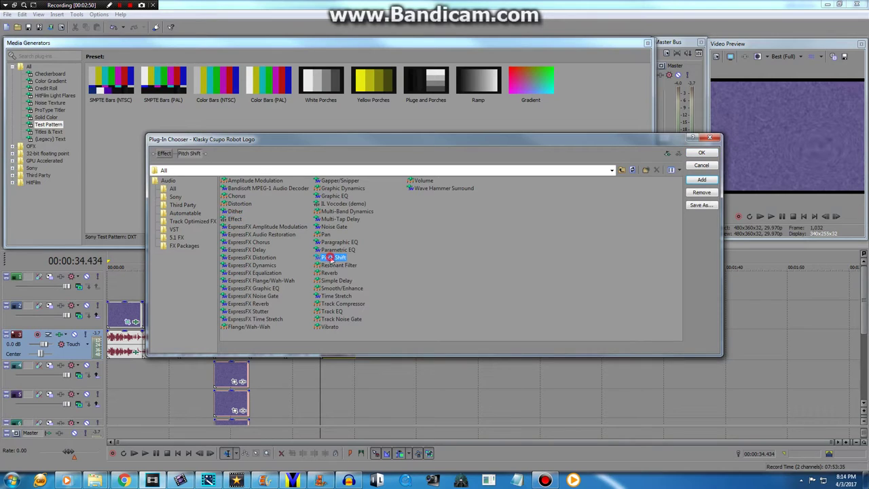
{"action": "left_click", "coordinate": [703, 154]}
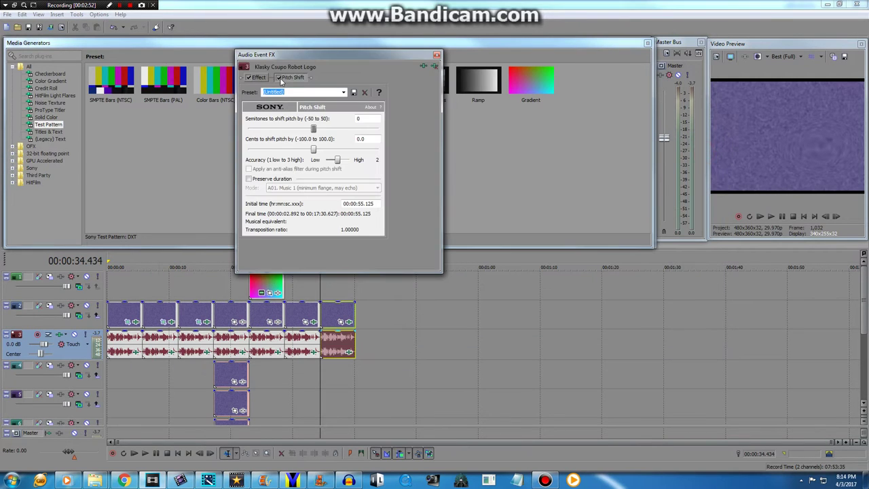
Choose the DEFAULT preset for the Effect vocoder plug-in on the last audio event.
{"action": "left_click", "coordinate": [267, 78]}
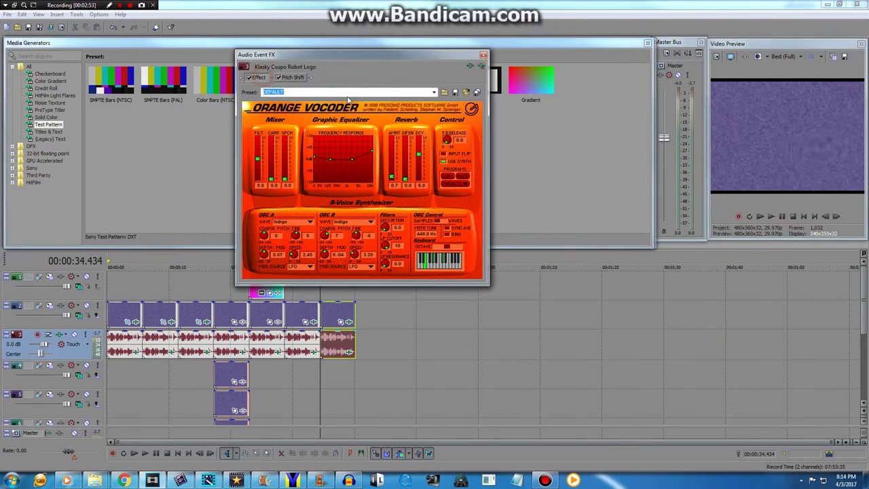
{"action": "left_click", "coordinate": [433, 94]}
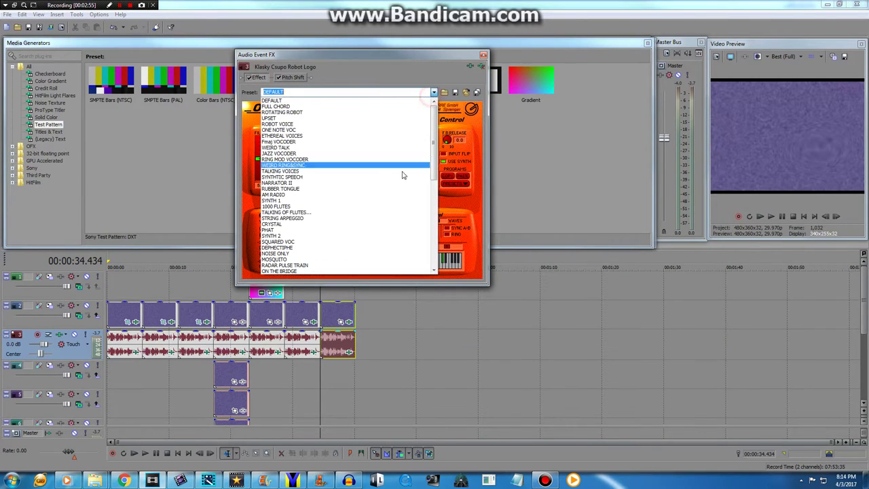
{"action": "left_click", "coordinate": [311, 101]}
Enable Preserve duration in the Pitch Shift plug-in and set its mode to A17. Drums, unpitched (minimum echo).
{"action": "left_click", "coordinate": [299, 78]}
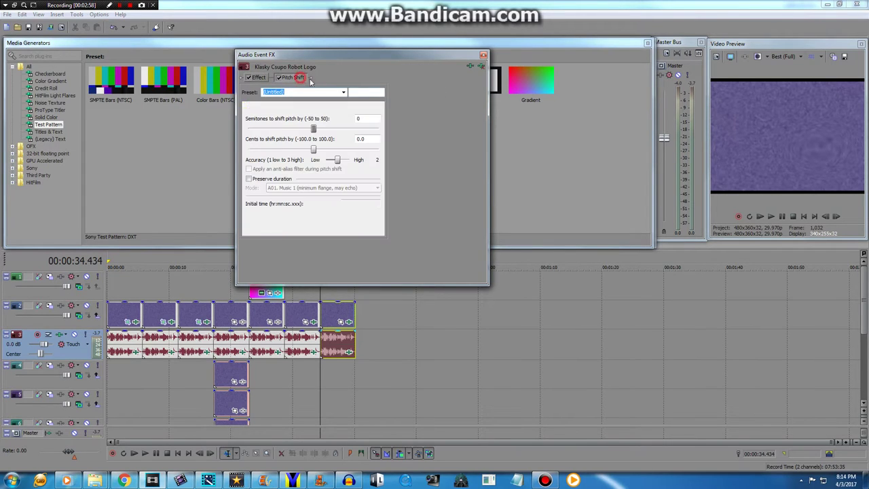
{"action": "left_click", "coordinate": [343, 91]}
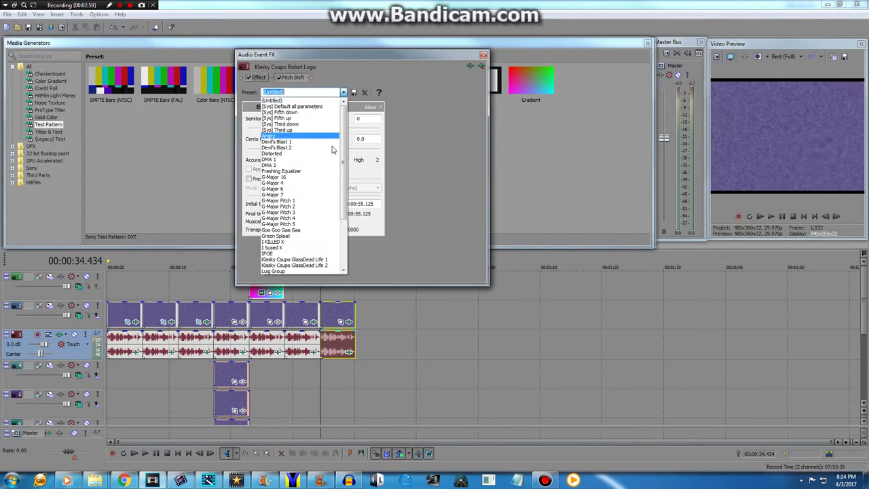
{"action": "left_click", "coordinate": [425, 157]}
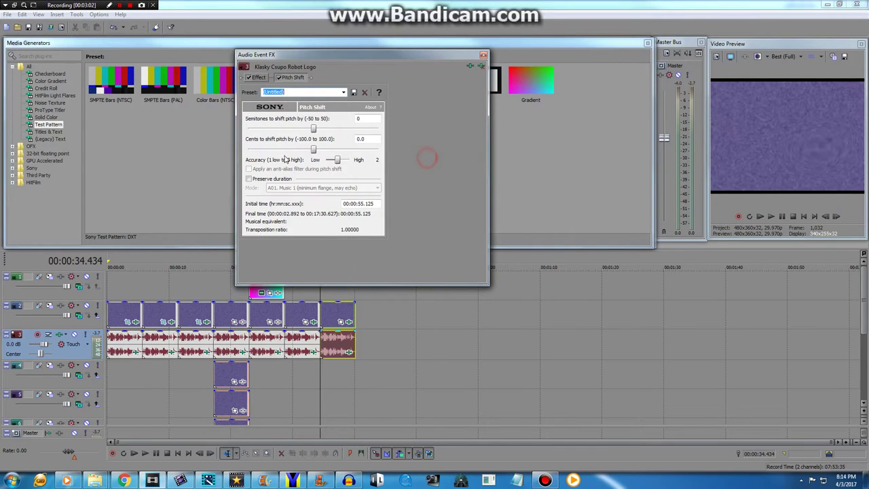
{"action": "left_click", "coordinate": [248, 179]}
{"action": "left_click", "coordinate": [292, 187]}
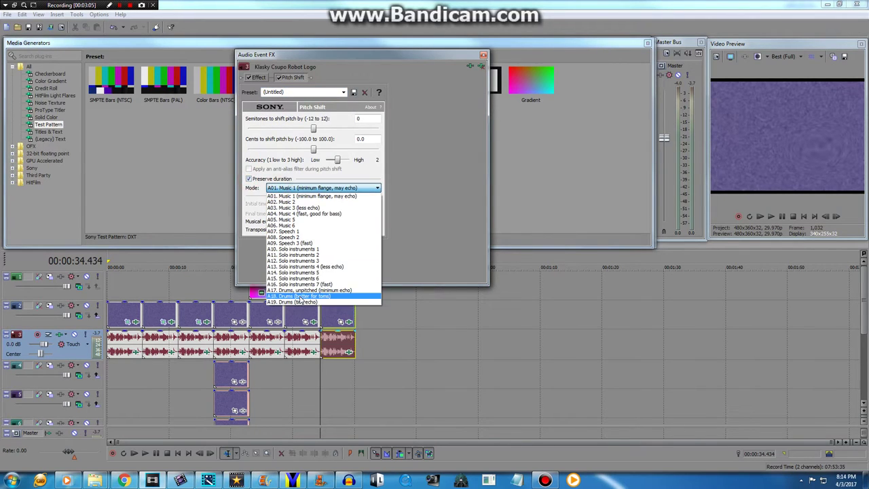
{"action": "left_click", "coordinate": [300, 290]}
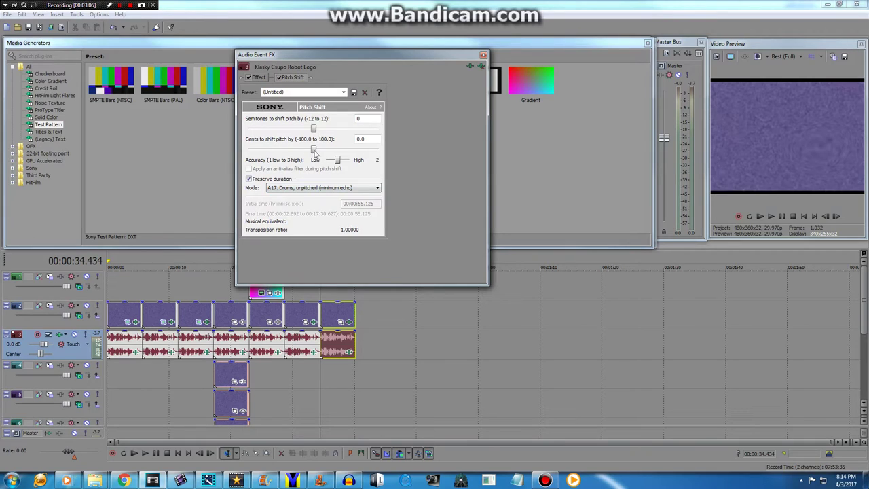
Set the Pitch Shift cents to -50 and close the audio event effects window.
{"action": "left_click", "coordinate": [368, 139]}
{"action": "type", "text": "5"}
{"action": "key", "text": "BackSpace"}
{"action": "key", "text": "BackSpace"}
{"action": "type", "text": "-5"}
{"action": "left_click", "coordinate": [314, 158]}
{"action": "left_click", "coordinate": [483, 54]}
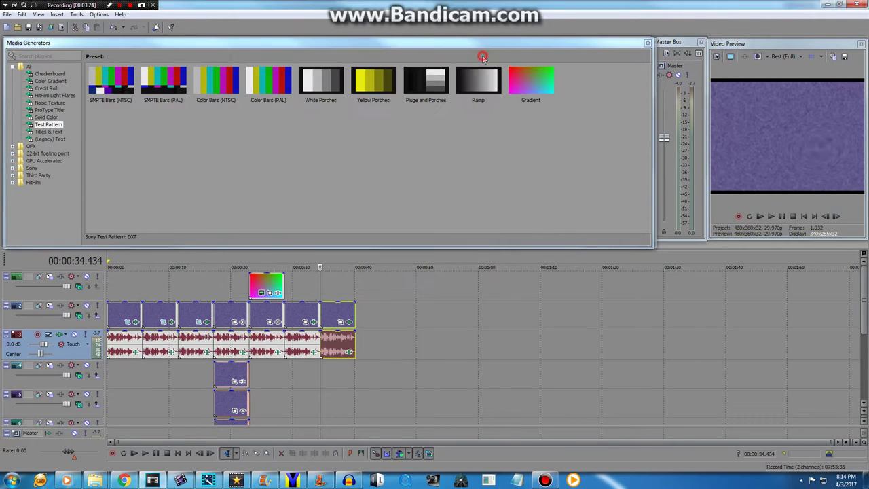
{"action": "right_click", "coordinate": [333, 387]}
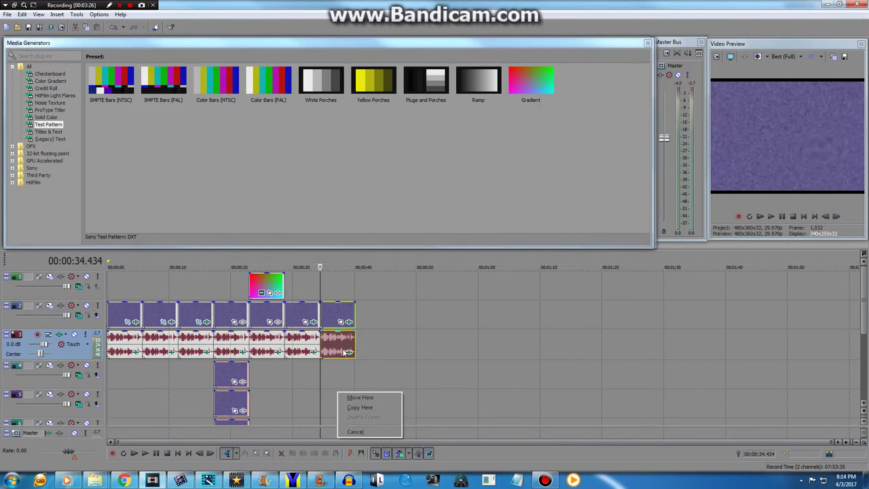
{"action": "left_click", "coordinate": [359, 349]}
{"action": "right_click", "coordinate": [367, 346]}
{"action": "left_click", "coordinate": [335, 337]}
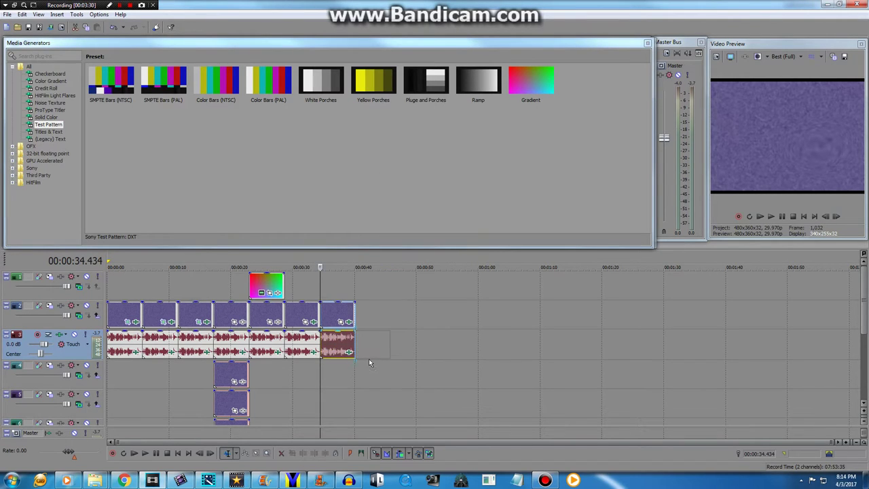
{"action": "right_click", "coordinate": [341, 346]}
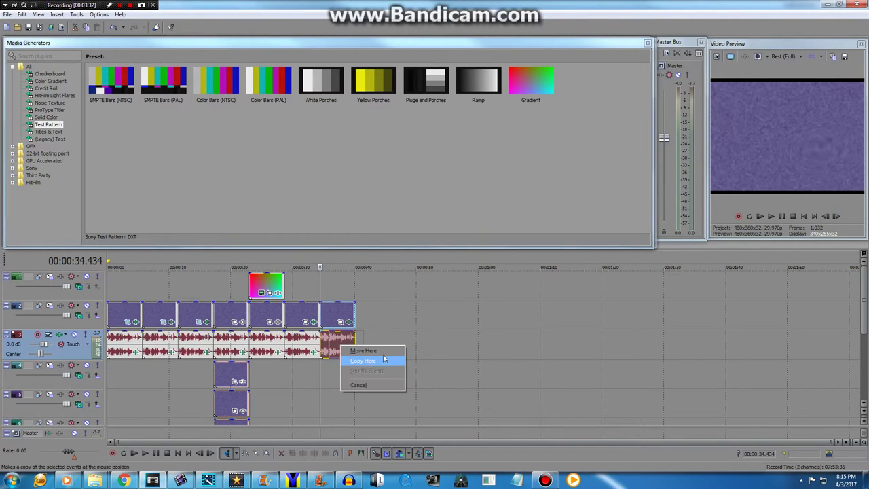
Duplicate the audio track and delete the first six events on the copy, keeping only the last one.
{"action": "right_click", "coordinate": [416, 336]}
{"action": "left_click", "coordinate": [451, 254]}
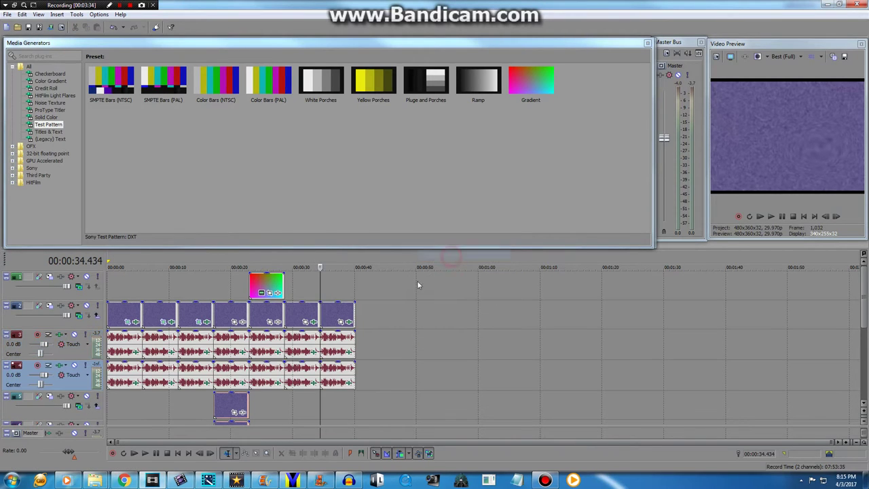
{"action": "right_click", "coordinate": [143, 371]}
{"action": "left_click", "coordinate": [159, 185]}
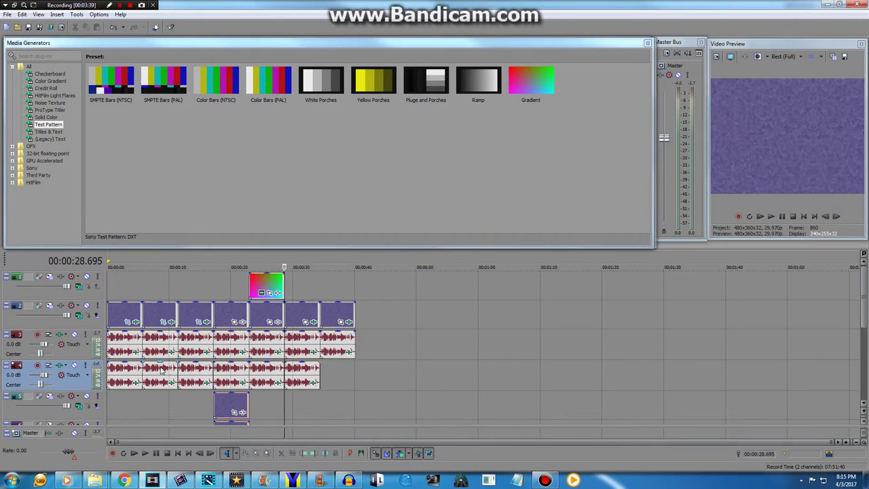
{"action": "right_click", "coordinate": [125, 371]}
{"action": "left_click", "coordinate": [149, 186]}
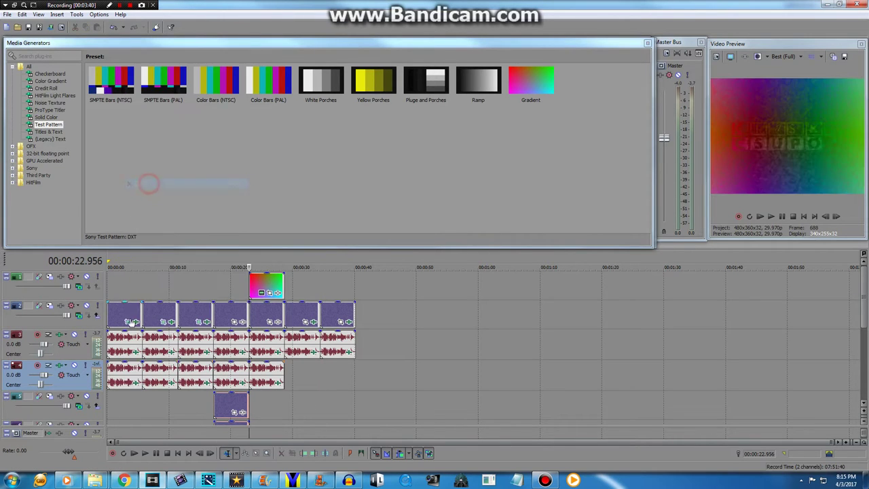
{"action": "right_click", "coordinate": [129, 367]}
{"action": "left_click", "coordinate": [151, 180]}
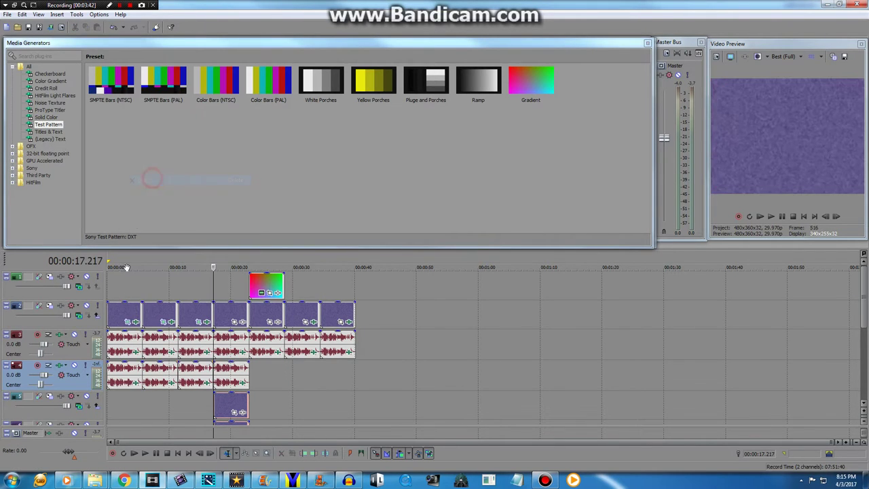
{"action": "right_click", "coordinate": [129, 370]}
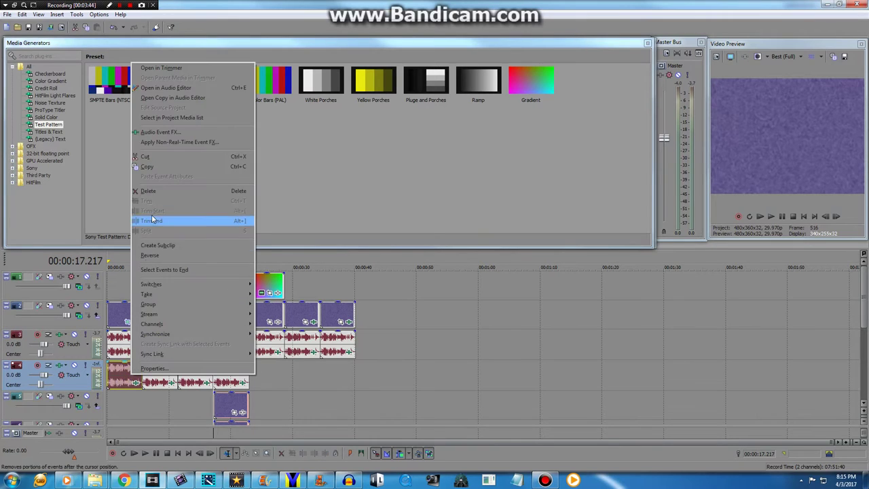
{"action": "left_click", "coordinate": [150, 191]}
{"action": "right_click", "coordinate": [130, 370]}
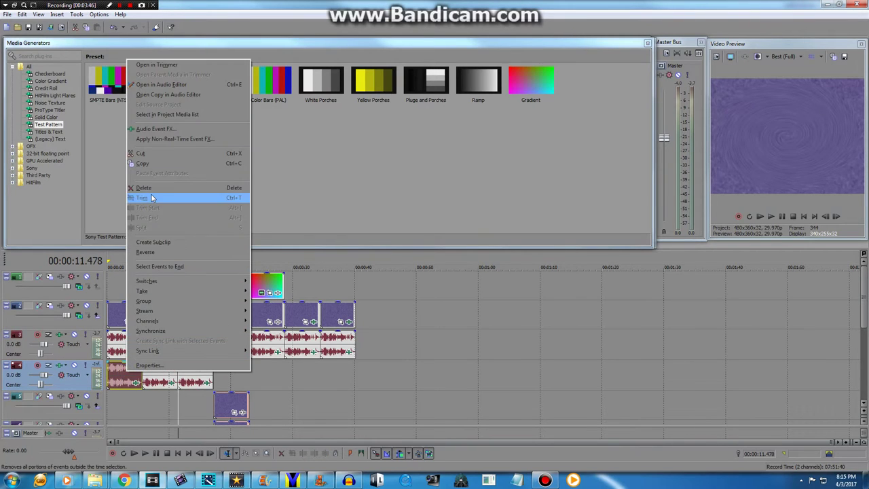
{"action": "left_click", "coordinate": [151, 187]}
{"action": "right_click", "coordinate": [122, 371]}
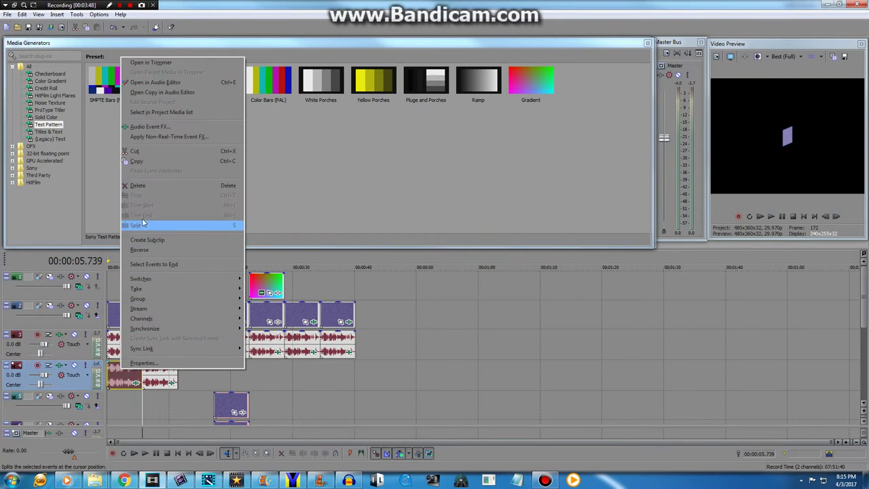
{"action": "left_click", "coordinate": [139, 196]}
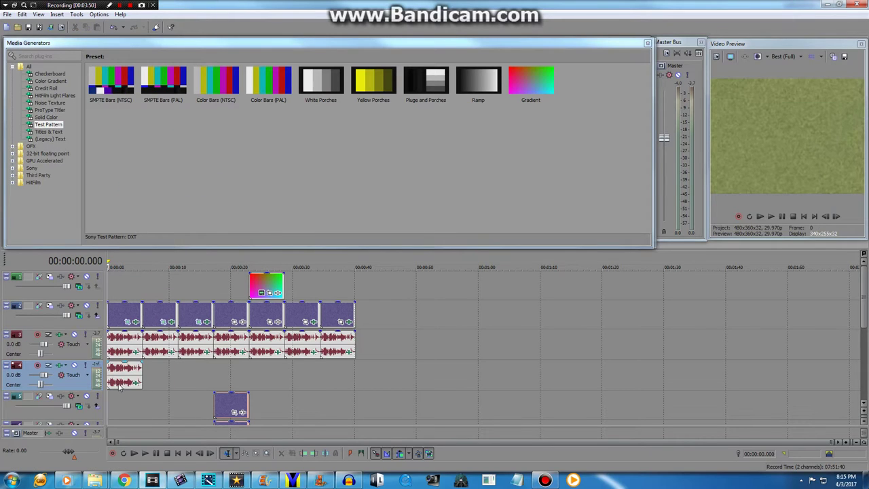
Move the remaining duplicate audio event beneath the last clip at 00:00:34.434 and set its Pitch Shift semitones to 7.
{"action": "left_click_drag", "start_coordinate": [124, 378], "coordinate": [339, 385]}
{"action": "left_click", "coordinate": [323, 381]}
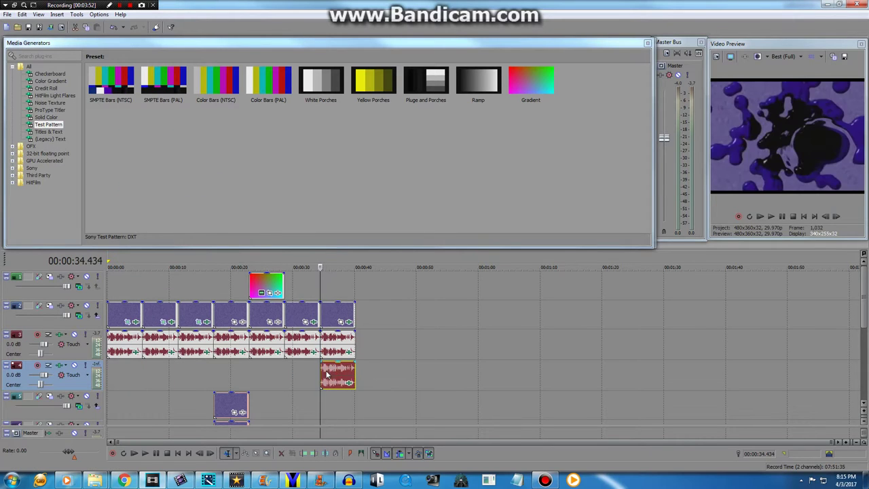
{"action": "left_click", "coordinate": [347, 384]}
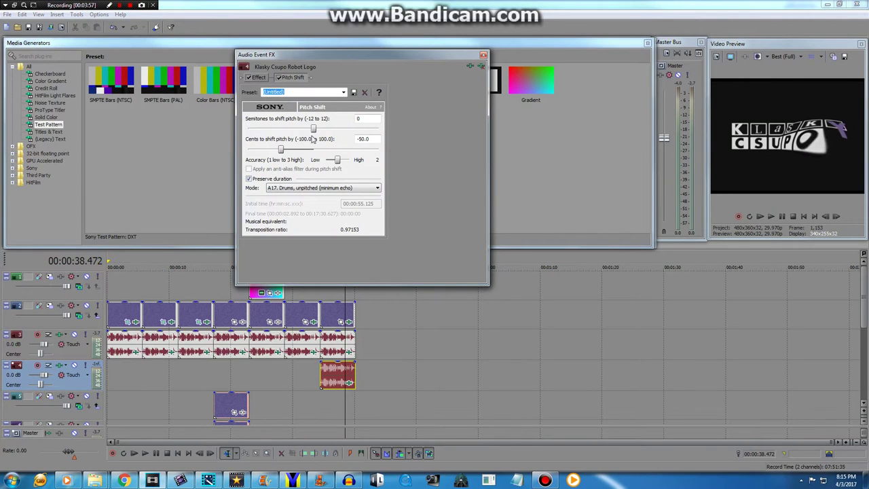
{"action": "left_click_drag", "start_coordinate": [316, 130], "coordinate": [352, 135]}
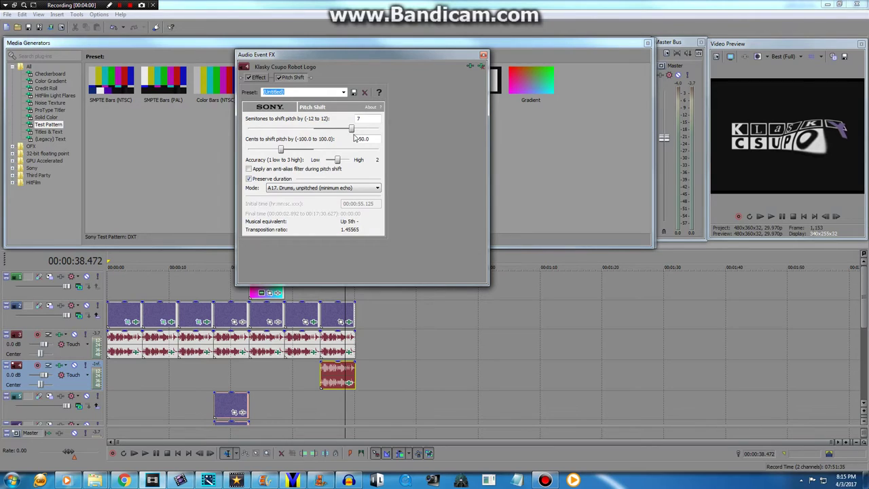
{"action": "left_click", "coordinate": [484, 54]}
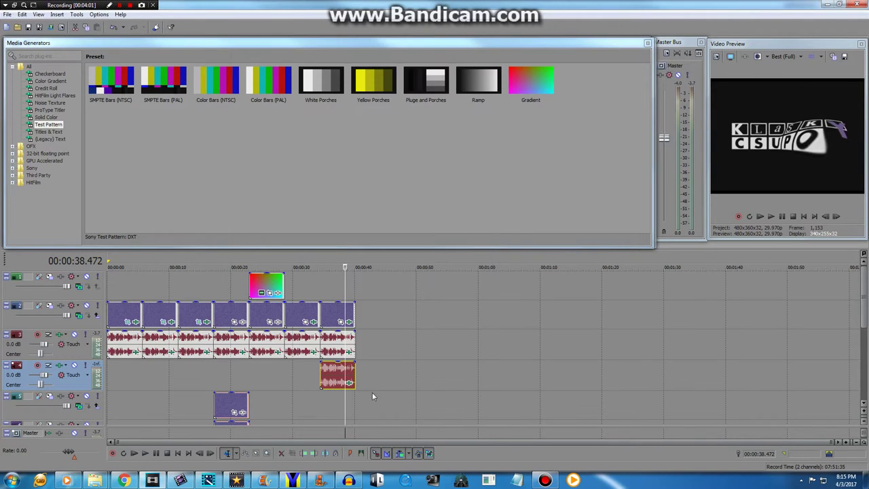
Preview the last clip with its layered audio from 00:00:34.434 and return the playhead to the clip's start.
{"action": "left_click", "coordinate": [313, 395]}
{"action": "left_click", "coordinate": [318, 395]}
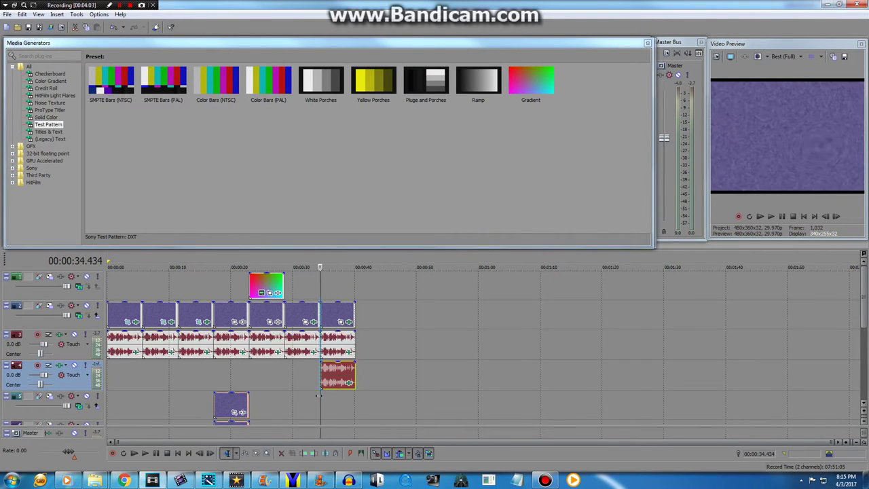
{"action": "left_click", "coordinate": [771, 216]}
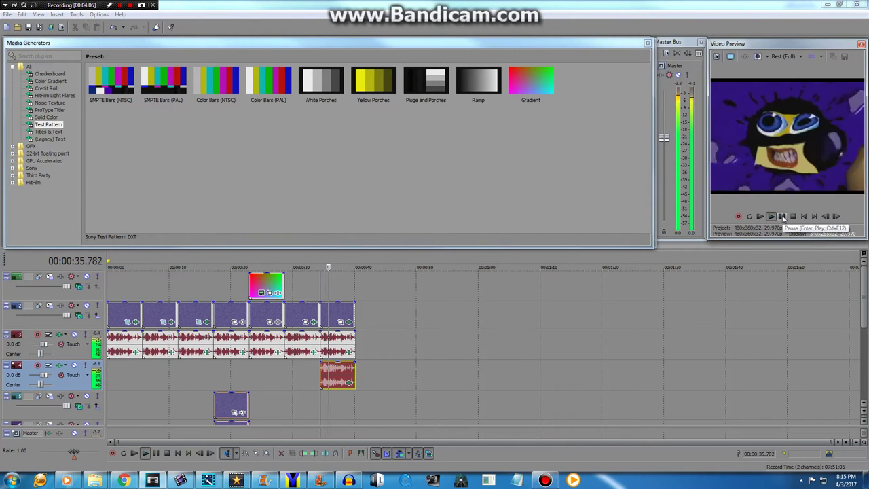
{"action": "left_click", "coordinate": [782, 216]}
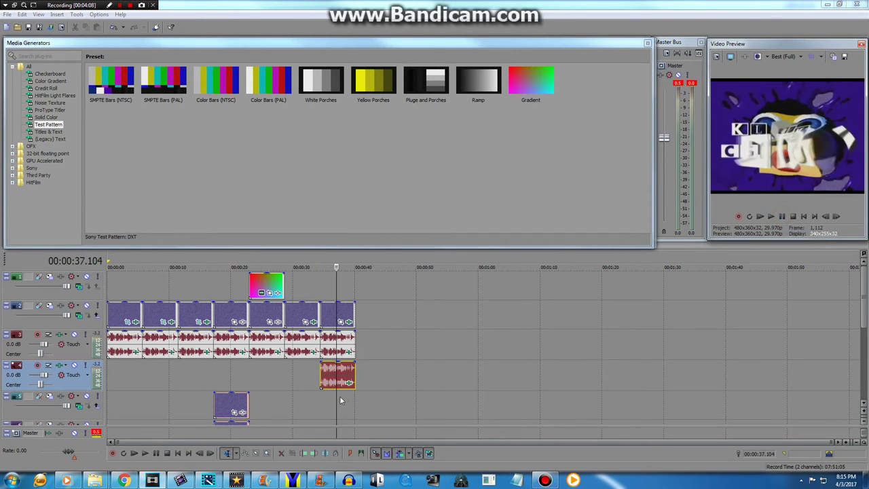
{"action": "left_click", "coordinate": [319, 400]}
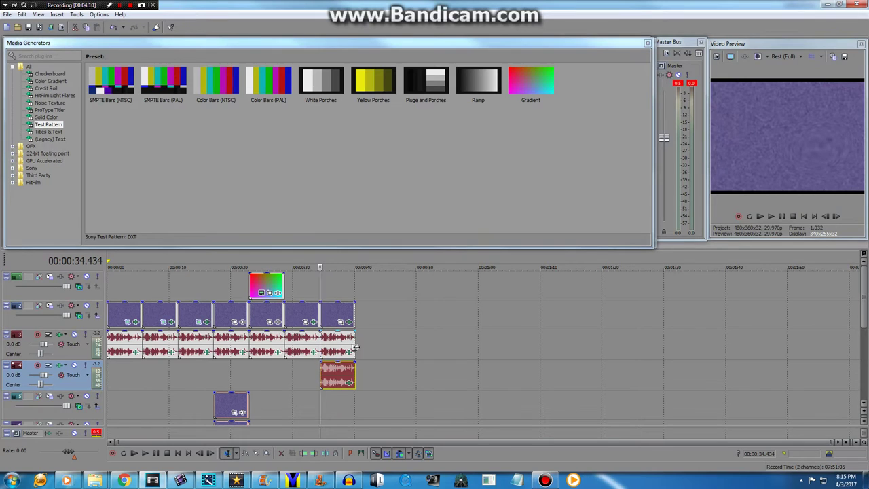
Watch the next effect in the Klasky Csupo With 17 Effects video up to about 00:41 and switch back to Vegas Pro.
{"action": "left_click", "coordinate": [67, 480]}
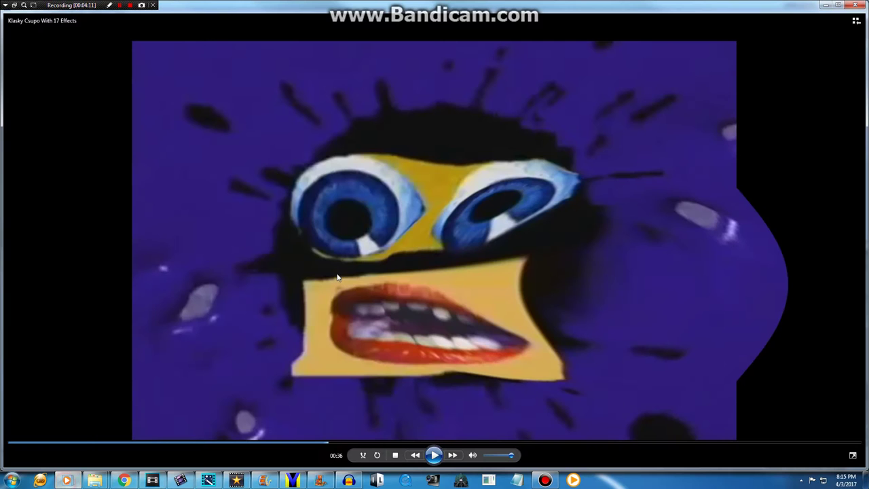
{"action": "left_click", "coordinate": [432, 454]}
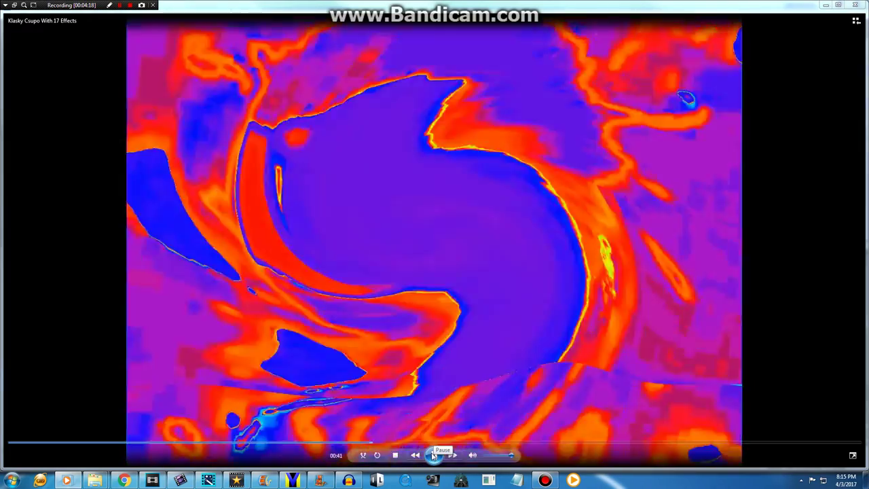
{"action": "left_click", "coordinate": [433, 454]}
{"action": "left_click", "coordinate": [152, 480]}
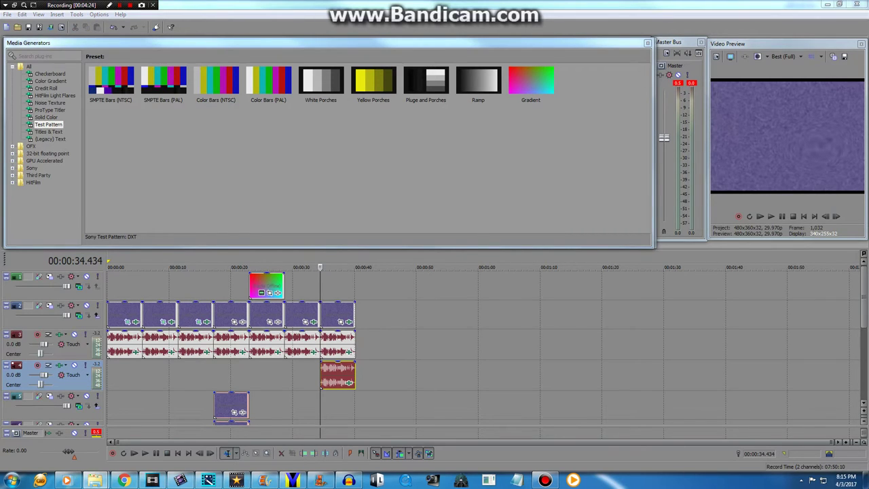
Add another copy of the Klasky Csupo Robot Logo clip directly after the last clip on the timeline.
{"action": "left_click_drag", "start_coordinate": [626, 357], "coordinate": [363, 333]}
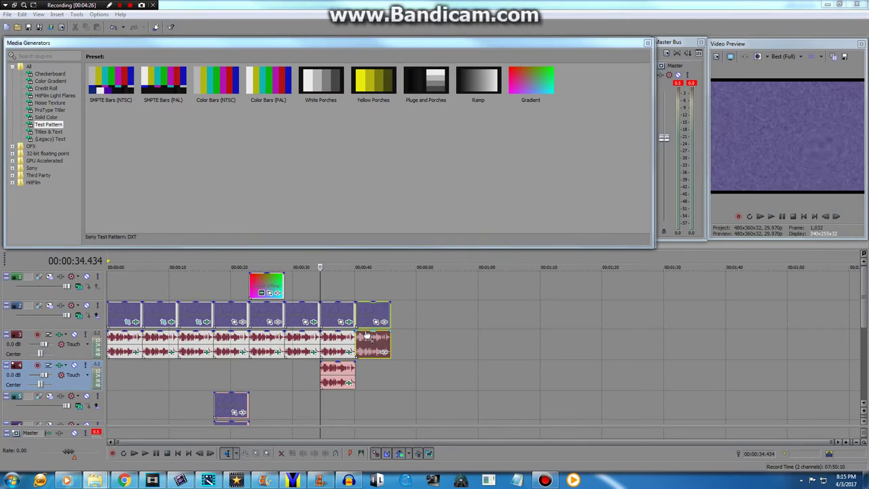
{"action": "left_click_drag", "start_coordinate": [319, 404], "coordinate": [356, 399]}
{"action": "left_click", "coordinate": [338, 384]}
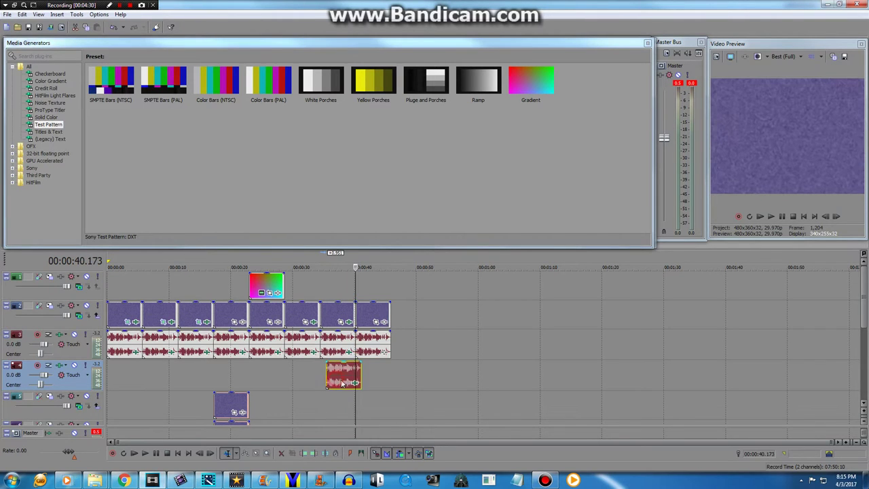
Apply the filter package The New SEIZURE WARNING Effect to the video of the last clip on the timeline.
{"action": "left_click", "coordinate": [384, 322]}
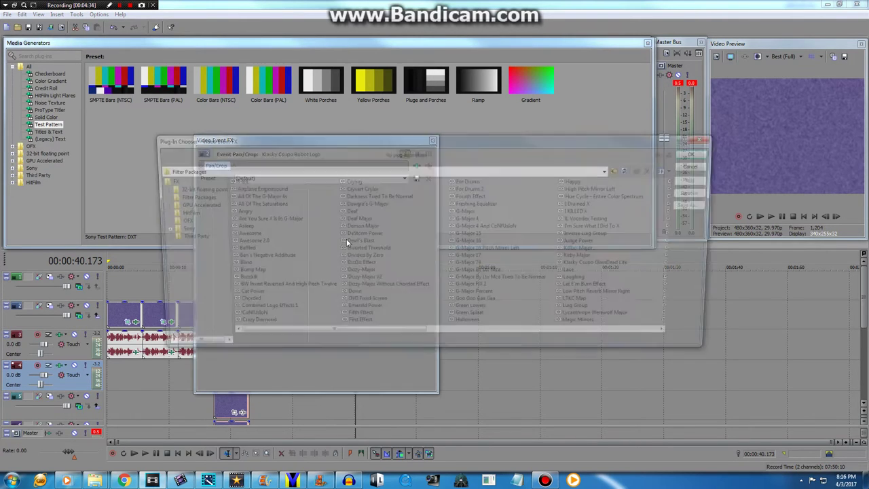
{"action": "left_click_drag", "start_coordinate": [387, 339], "coordinate": [669, 310]}
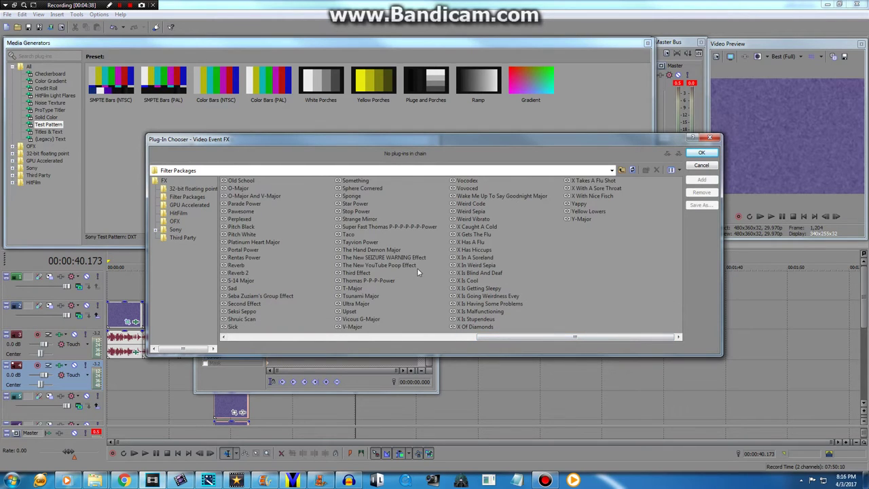
{"action": "double_click", "coordinate": [383, 259]}
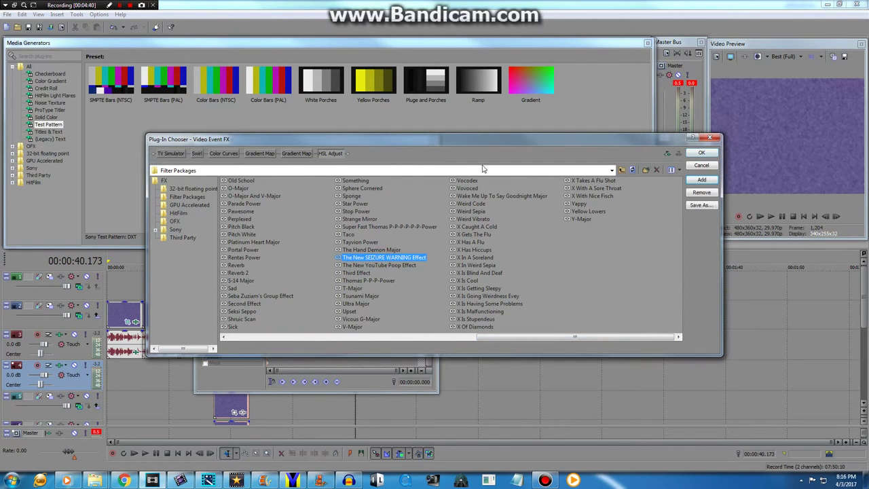
{"action": "left_click", "coordinate": [702, 153]}
Review the last clip's video effect chain, including the HSL Adjust settings and keyframes.
{"action": "left_click", "coordinate": [216, 166]}
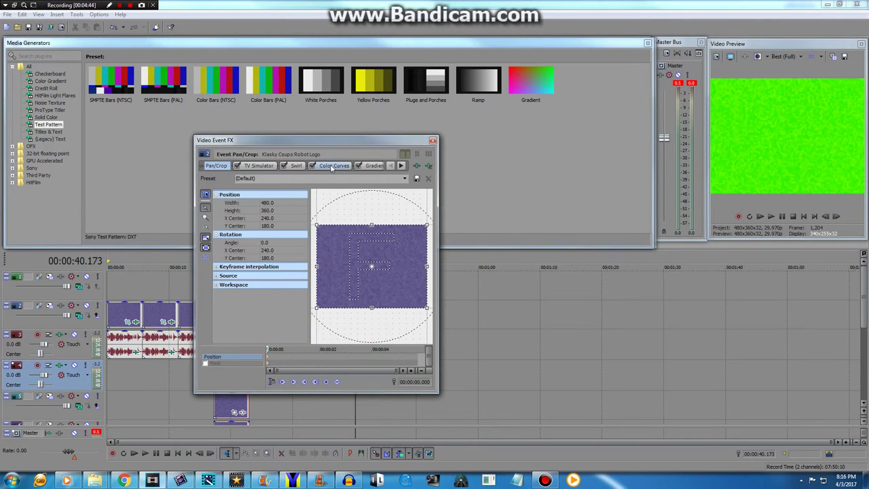
{"action": "left_click", "coordinate": [402, 167]}
{"action": "left_click", "coordinate": [402, 167]}
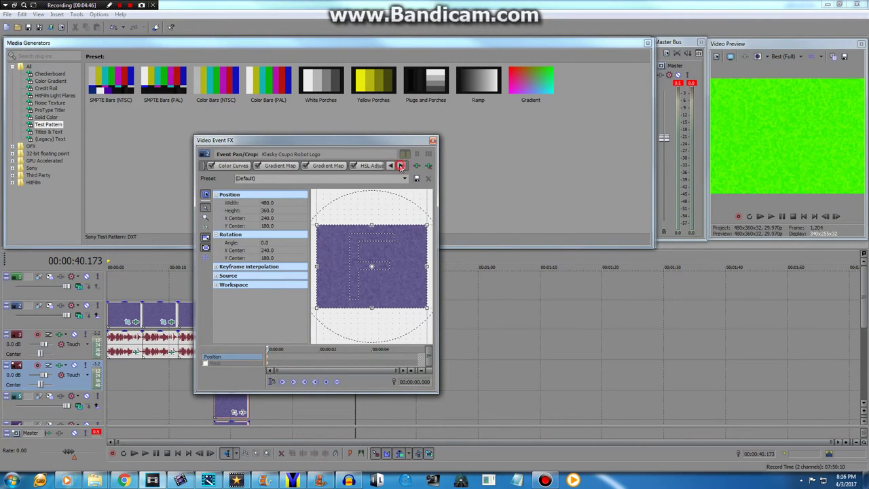
{"action": "left_click", "coordinate": [401, 167]}
{"action": "left_click", "coordinate": [327, 167]}
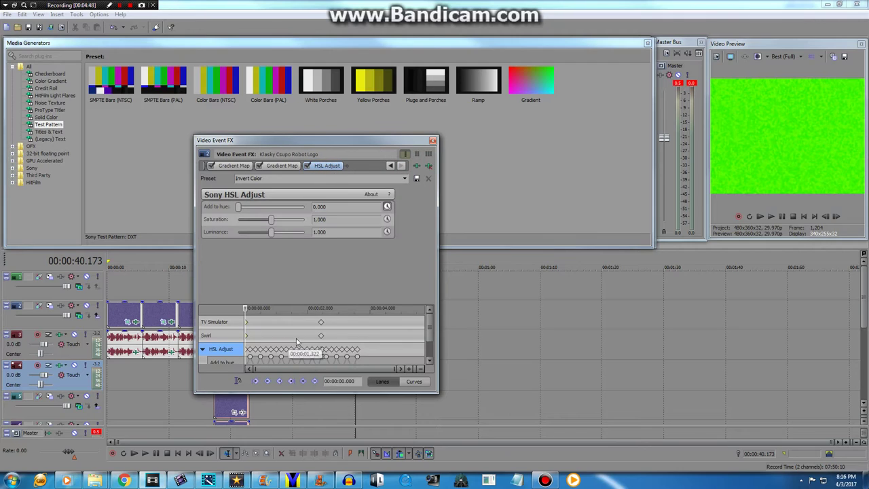
{"action": "left_click", "coordinate": [391, 167]}
{"action": "left_click", "coordinate": [391, 167]}
{"action": "left_click", "coordinate": [391, 166]}
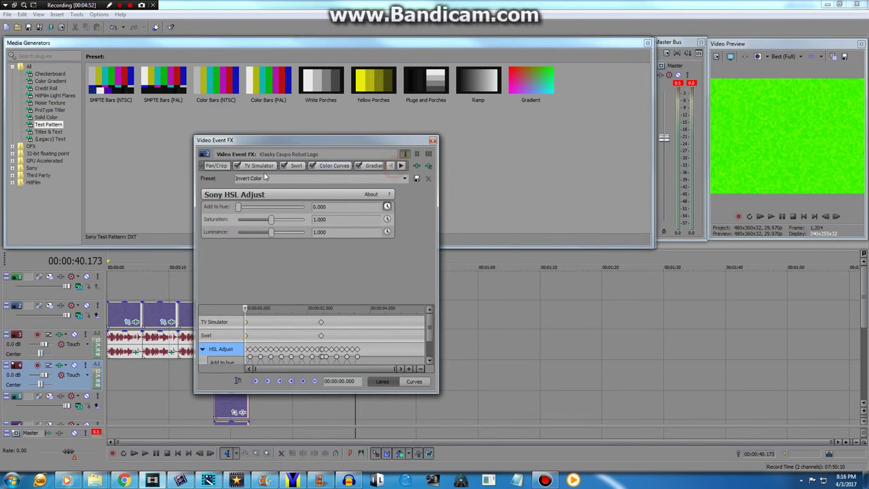
Apply the Pan/Crop preset The New SEIZURE WARNING Effect at 00:00:05.739 in the last clip and preview the result.
{"action": "left_click", "coordinate": [216, 167]}
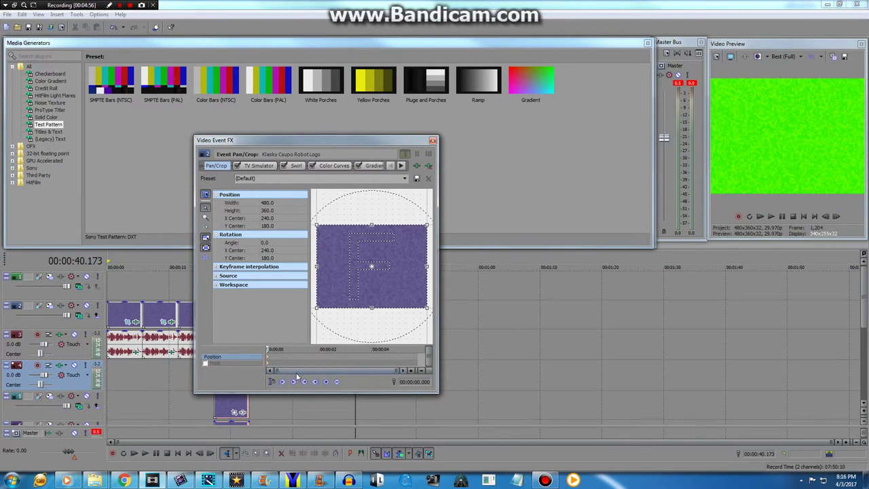
{"action": "left_click_drag", "start_coordinate": [269, 349], "coordinate": [418, 350]}
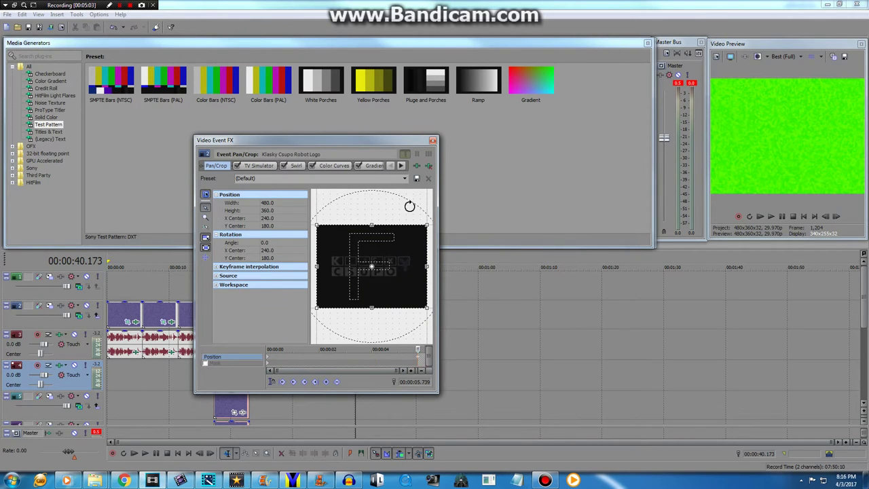
{"action": "left_click", "coordinate": [405, 178]}
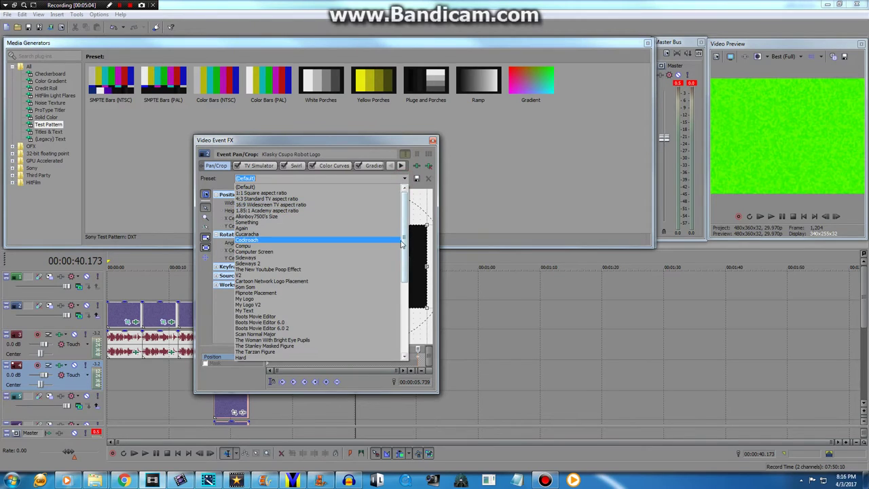
{"action": "scroll", "coordinate": [402, 244], "scroll_direction": "down", "scroll_amount": 5}
{"action": "left_click", "coordinate": [306, 359]}
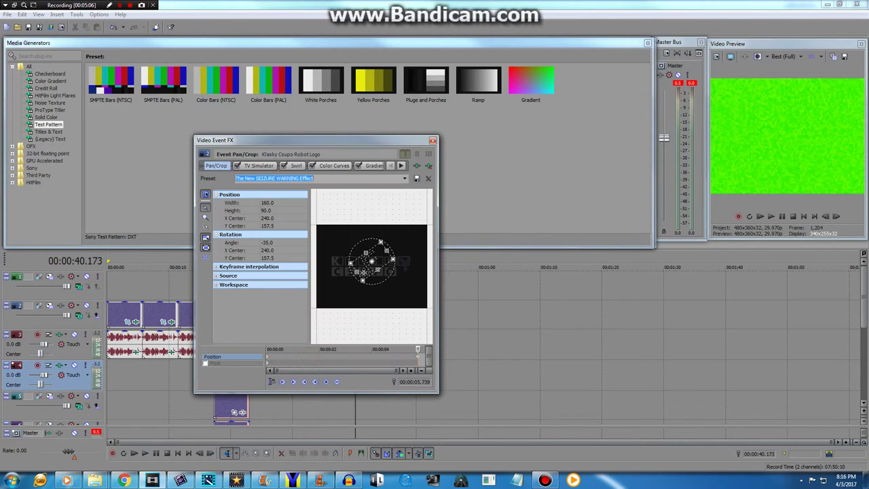
{"action": "left_click", "coordinate": [435, 141]}
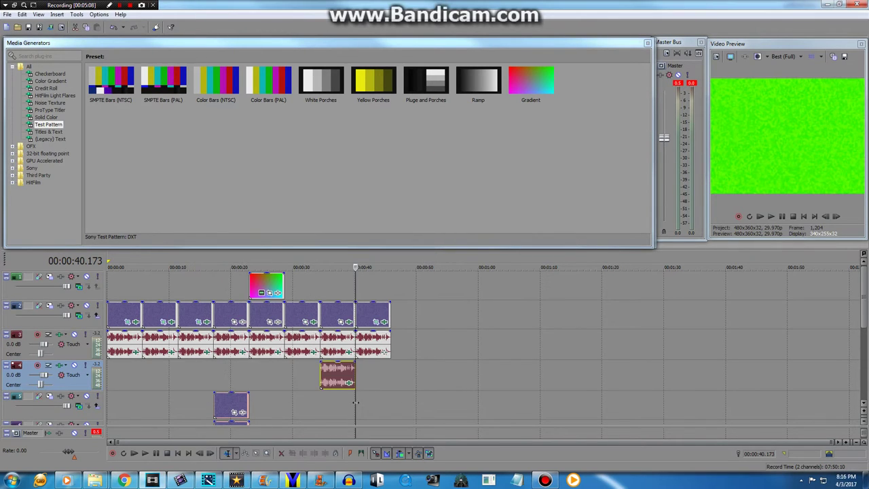
{"action": "key", "text": "space"}
{"action": "key", "text": "space"}
Apply the audio FX package The New SEIZURE WARNING Effect to the last clip's audio.
{"action": "left_click", "coordinate": [384, 353]}
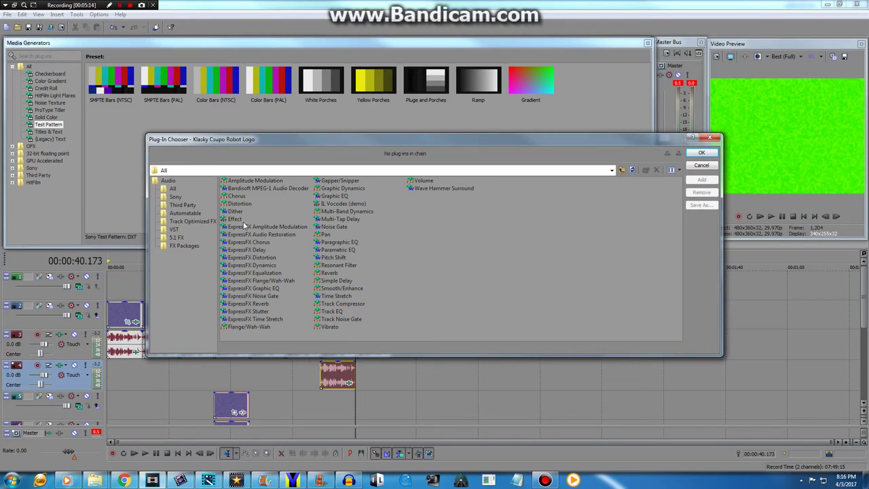
{"action": "left_click", "coordinate": [182, 246]}
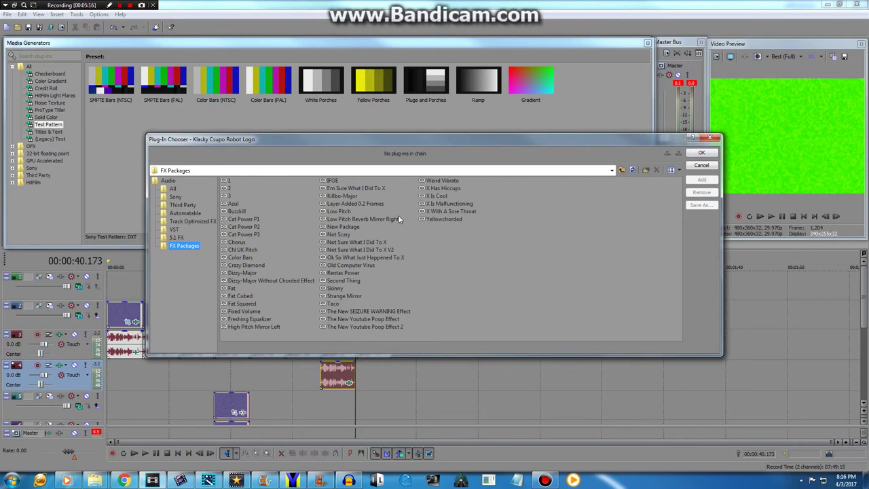
{"action": "double_click", "coordinate": [364, 312]}
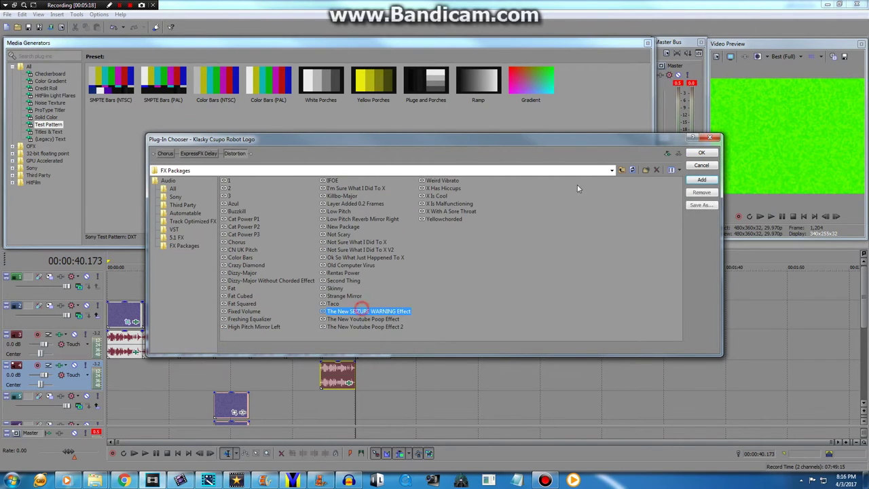
{"action": "left_click", "coordinate": [699, 153]}
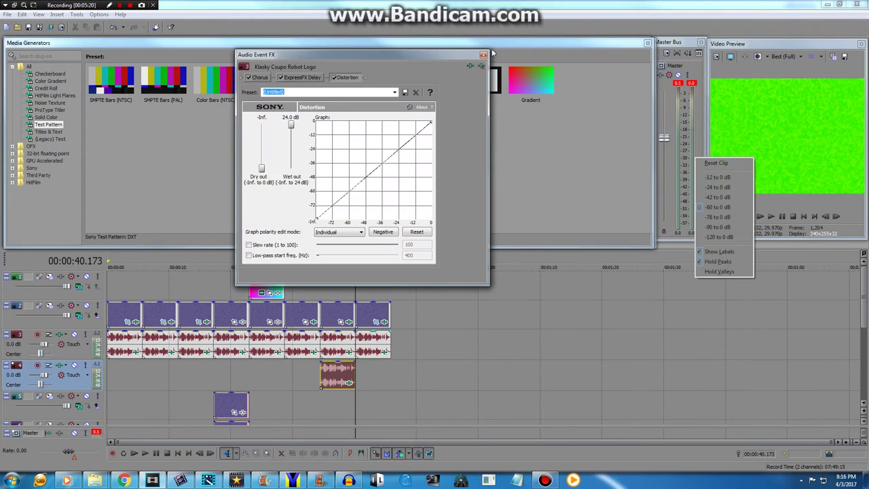
{"action": "left_click", "coordinate": [483, 56]}
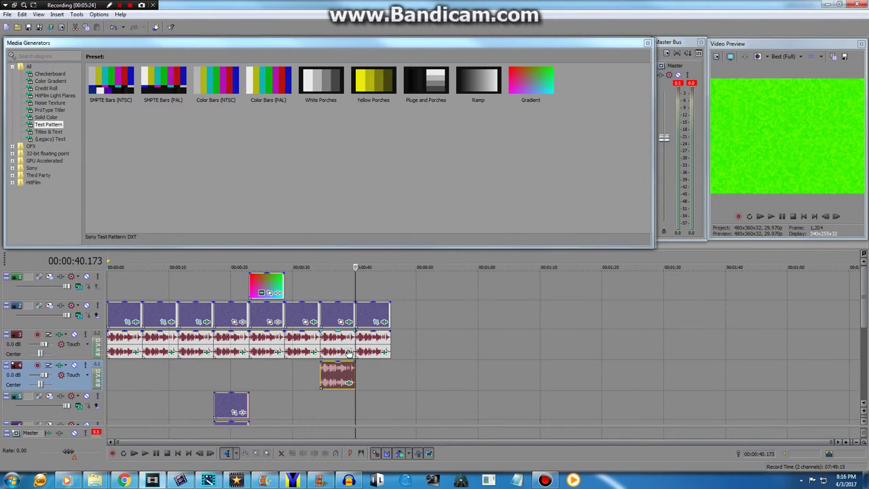
Examine the sixth clip's Distortion settings and the last clip's Chorus, ExpressFX Delay and Distortion audio settings.
{"action": "left_click", "coordinate": [314, 354]}
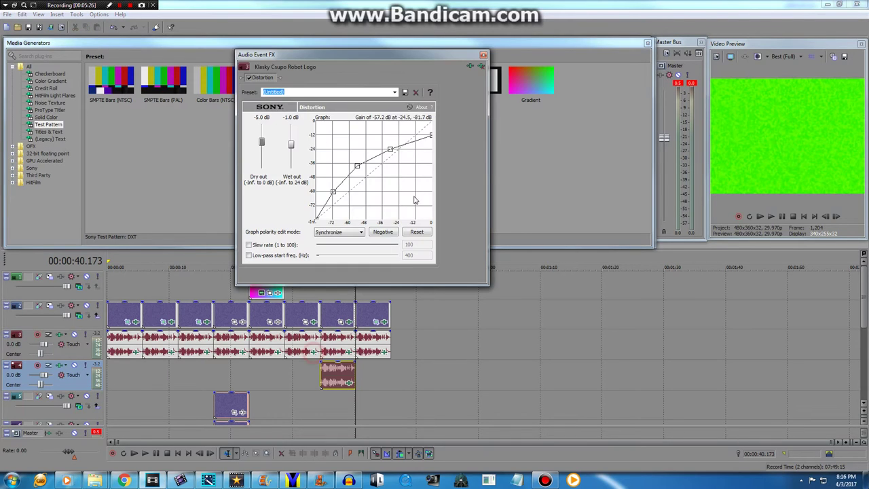
{"action": "left_click", "coordinate": [483, 57]}
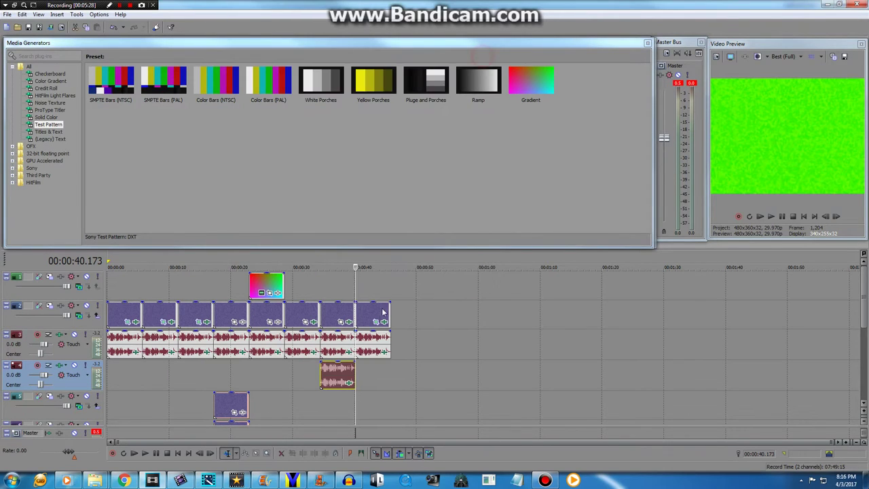
{"action": "left_click", "coordinate": [385, 351]}
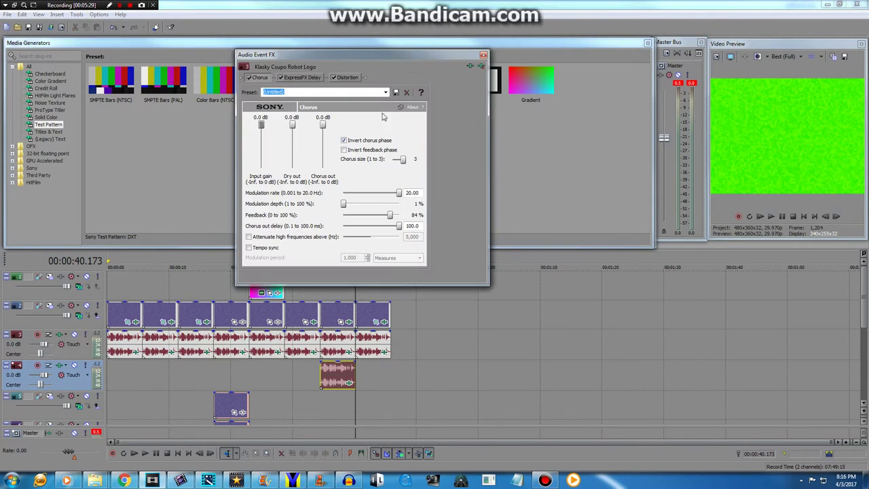
{"action": "left_click", "coordinate": [303, 77]}
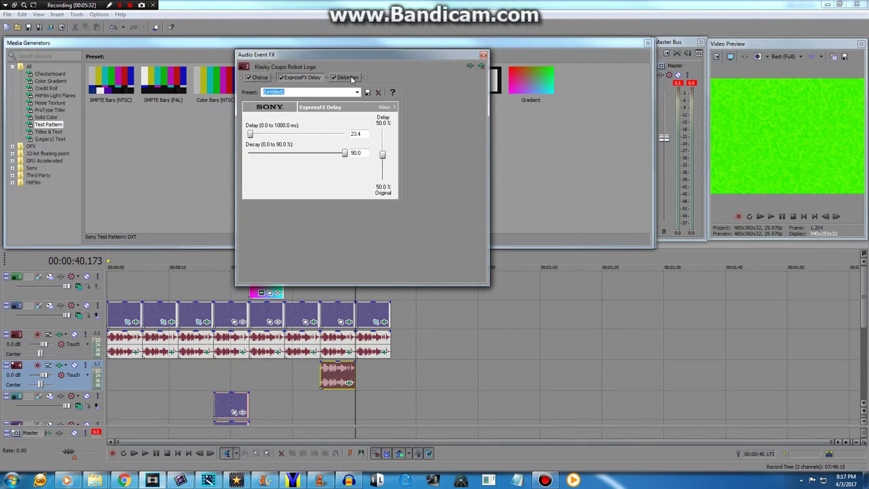
{"action": "right_click", "coordinate": [352, 78]}
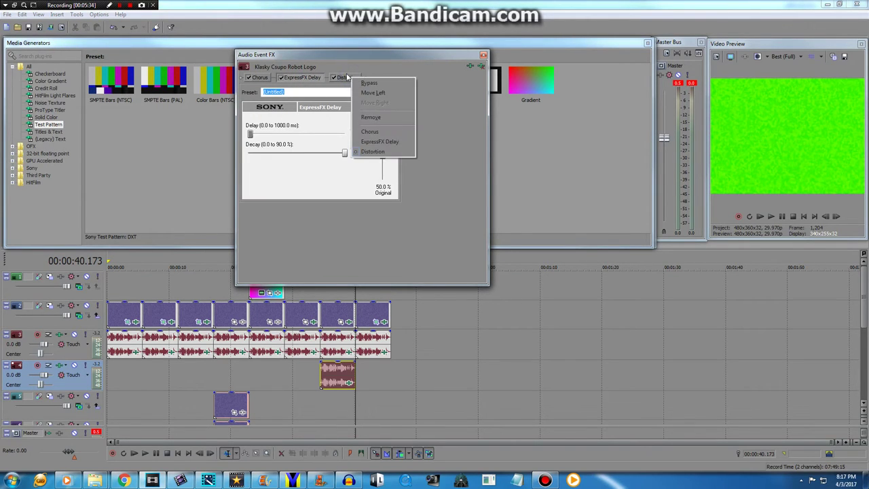
{"action": "left_click", "coordinate": [346, 77]}
{"action": "left_click", "coordinate": [483, 55]}
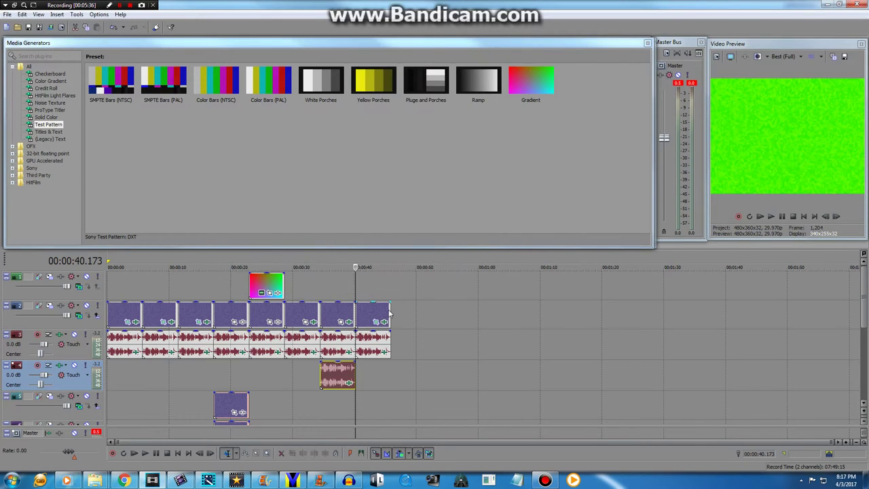
Examine the last clip's TV Simulator, Swirl, Color Curves, Gradient Map and HSL Adjust settings, and preview the clip.
{"action": "left_click", "coordinate": [385, 321]}
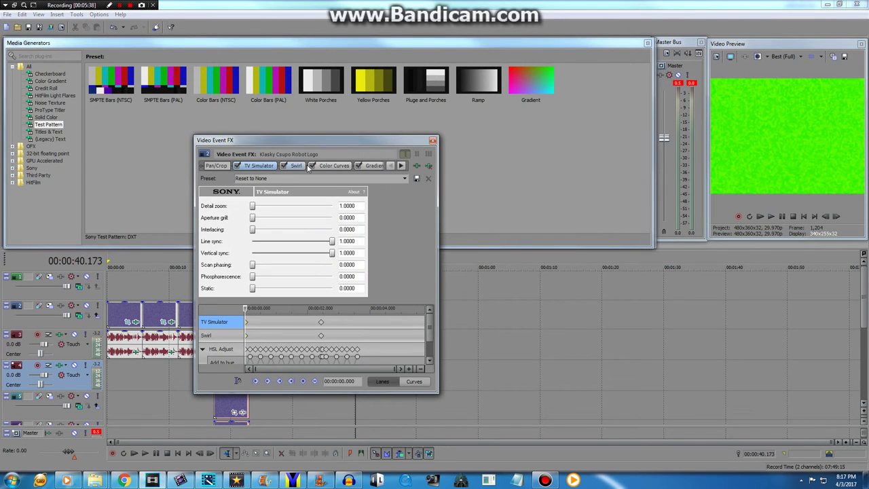
{"action": "left_click", "coordinate": [297, 166]}
{"action": "left_click", "coordinate": [335, 166]}
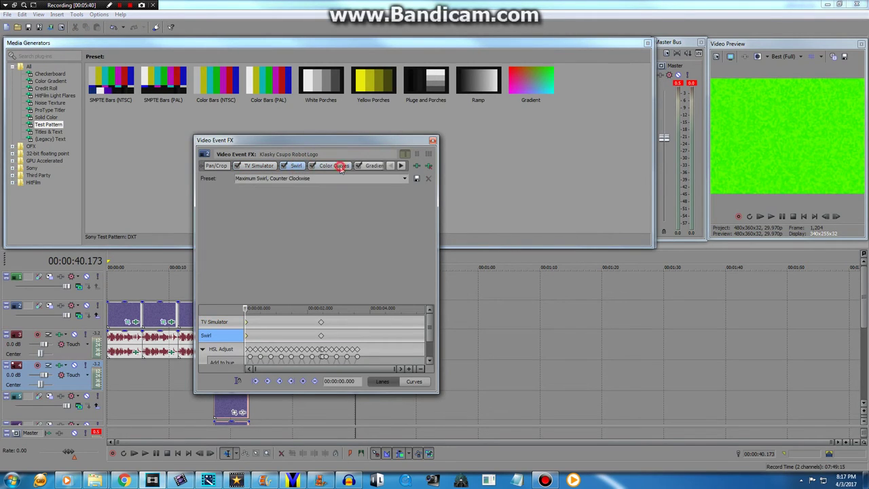
{"action": "left_click", "coordinate": [375, 166]}
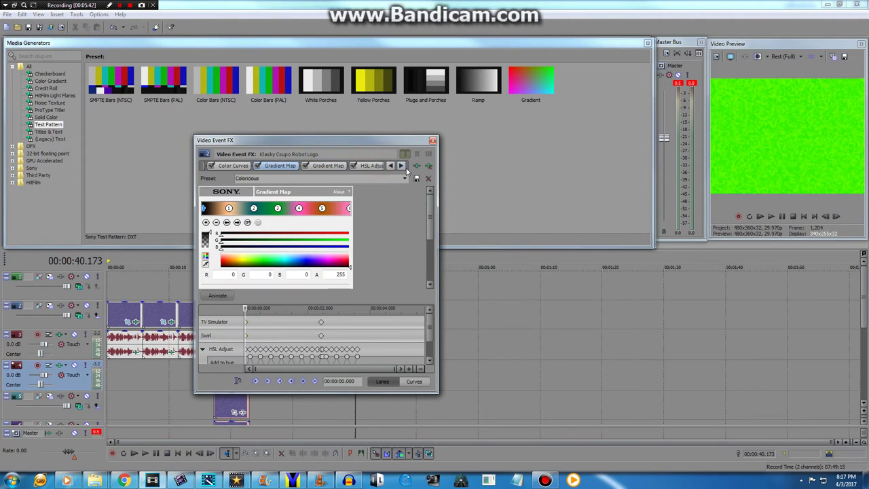
{"action": "left_click", "coordinate": [341, 167]}
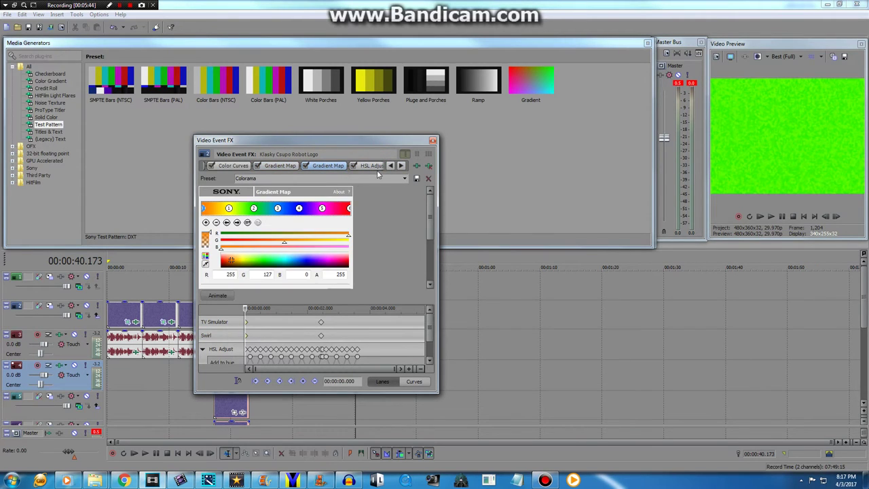
{"action": "left_click", "coordinate": [376, 166]}
{"action": "left_click", "coordinate": [401, 167]}
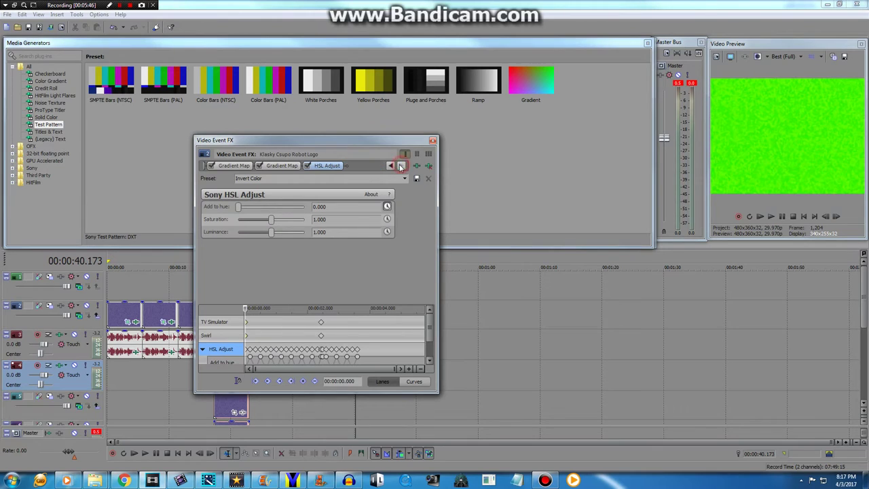
{"action": "left_click", "coordinate": [432, 142]}
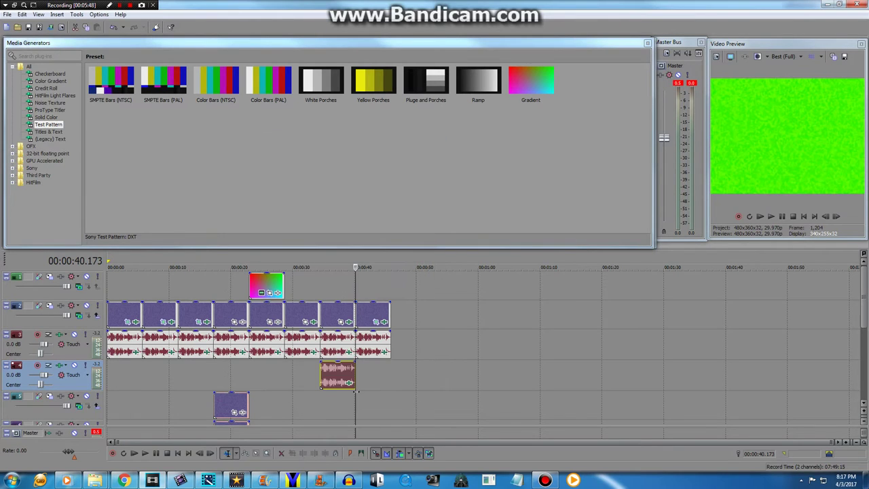
{"action": "key", "text": "space"}
{"action": "key", "text": "space"}
Watch the next effect in the Klasky Csupo With 17 Effects video up to about 00:47 and return to Vegas Pro.
{"action": "left_click", "coordinate": [67, 480]}
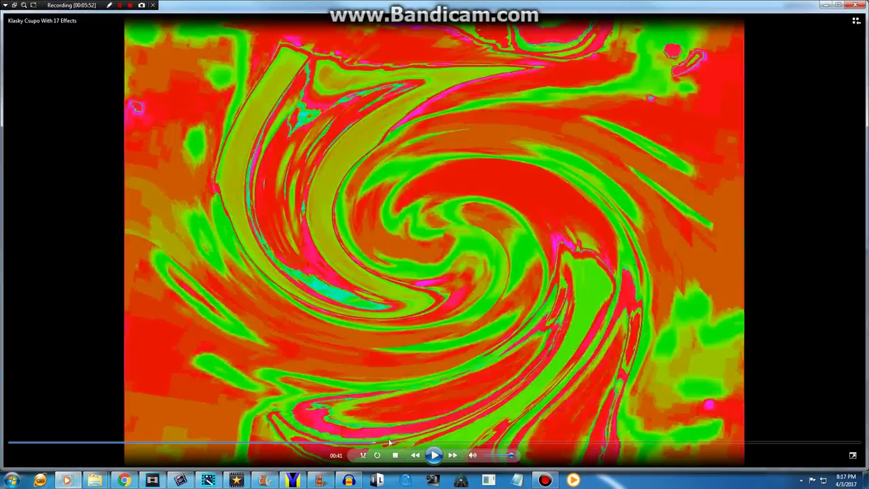
{"action": "left_click", "coordinate": [434, 455]}
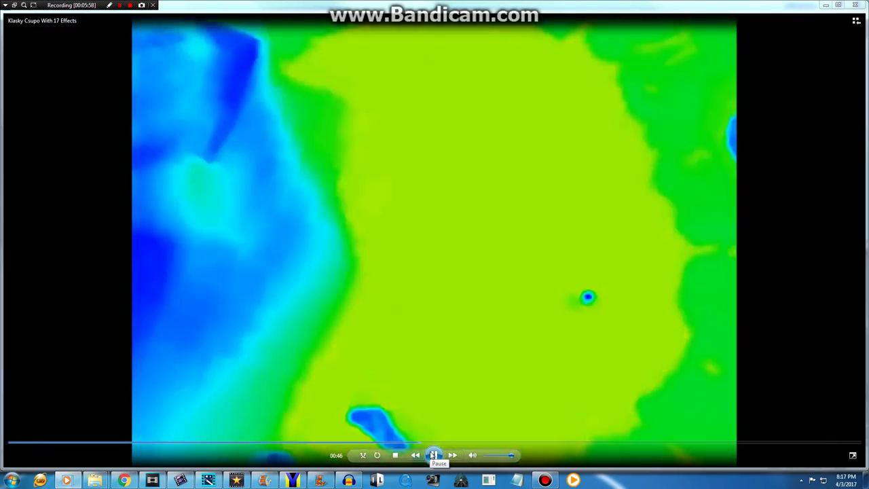
{"action": "left_click", "coordinate": [434, 455]}
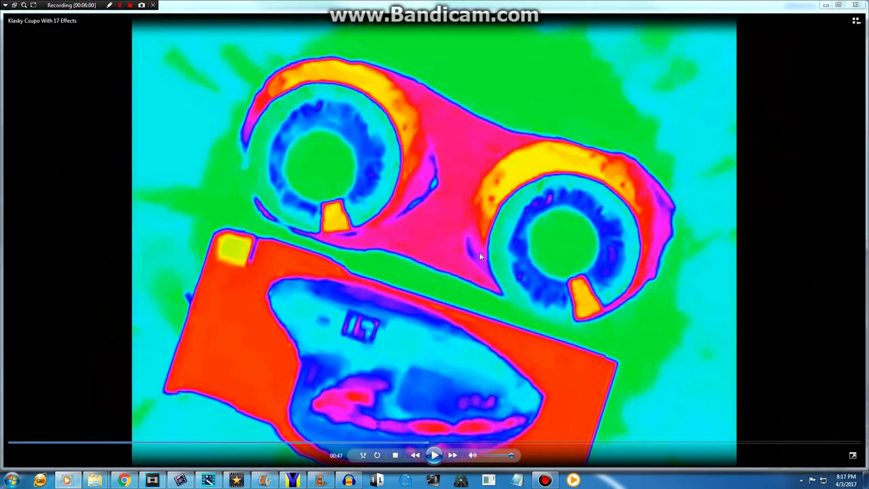
{"action": "left_click", "coordinate": [153, 481]}
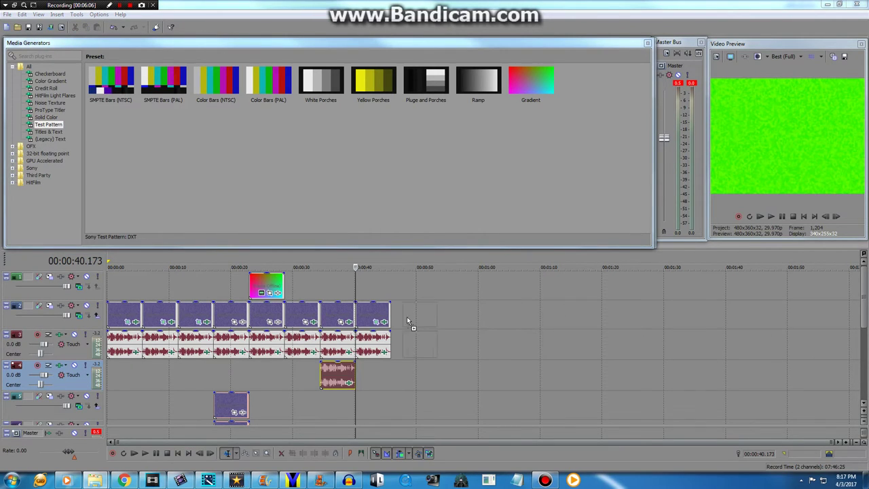
Add another clip copy at the end of the sequence and apply the video filter package The New YouTube Poop Effect.
{"action": "left_click_drag", "start_coordinate": [398, 320], "coordinate": [398, 320]}
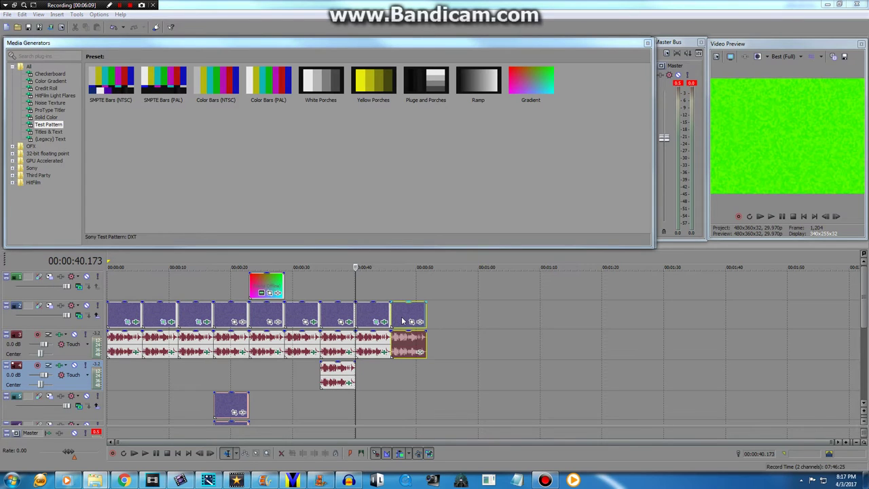
{"action": "left_click", "coordinate": [420, 321]}
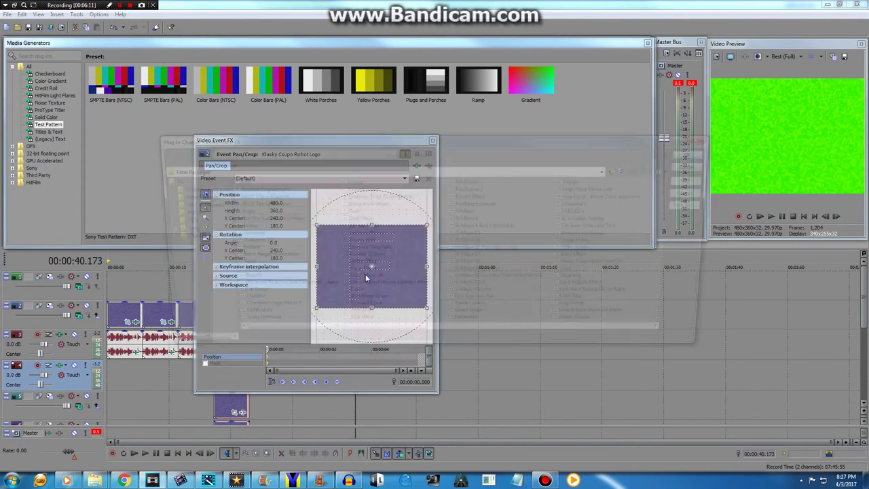
{"action": "left_click_drag", "start_coordinate": [408, 336], "coordinate": [666, 337]}
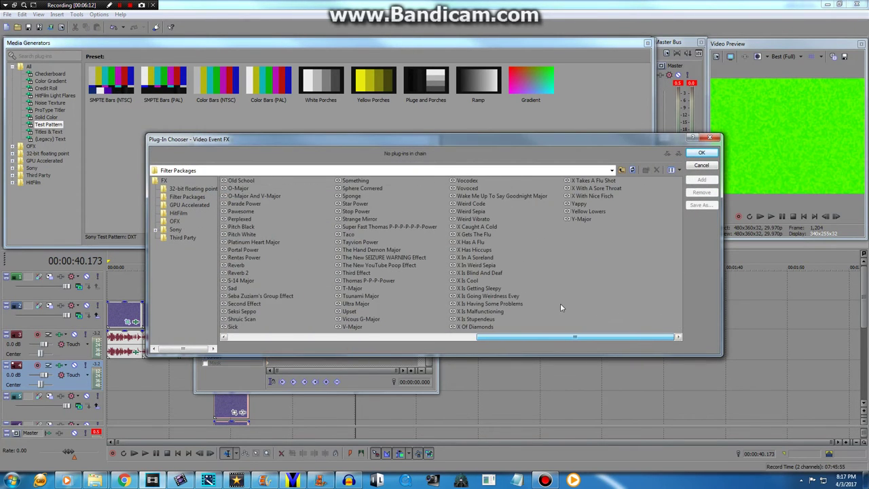
{"action": "left_click", "coordinate": [380, 258]}
{"action": "left_click", "coordinate": [373, 265]}
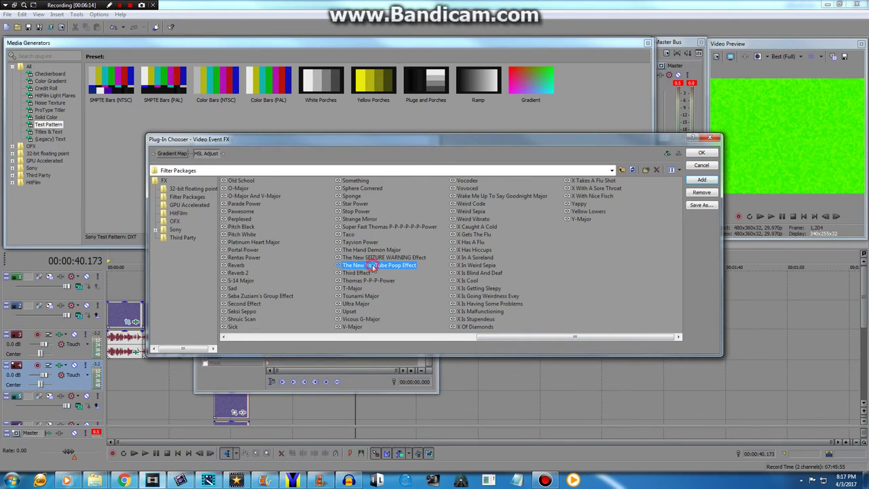
{"action": "left_click", "coordinate": [701, 153]}
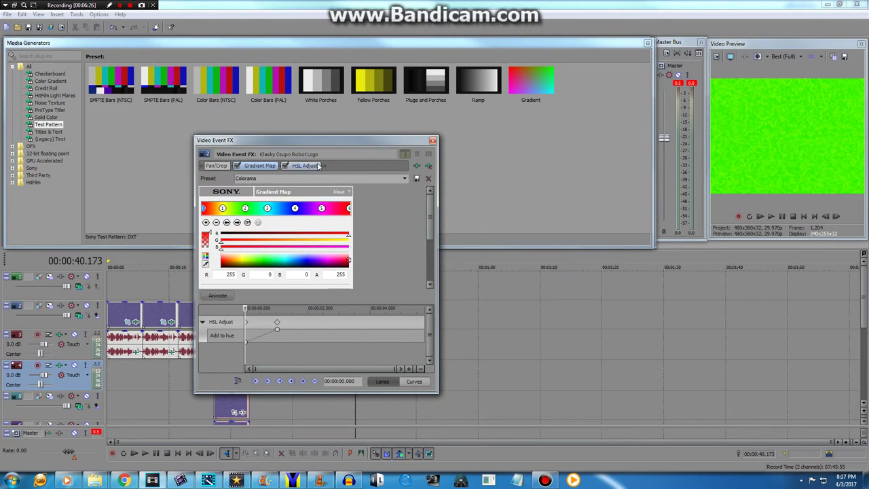
Move the last clip's second HSL Adjust hue keyframe to the end of the clip and preview the result.
{"action": "left_click", "coordinate": [305, 166]}
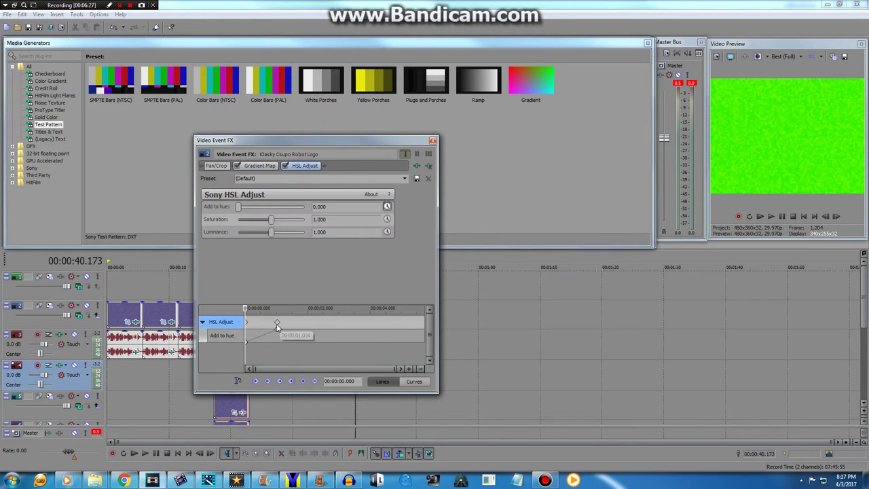
{"action": "left_click_drag", "start_coordinate": [277, 330], "coordinate": [458, 321]}
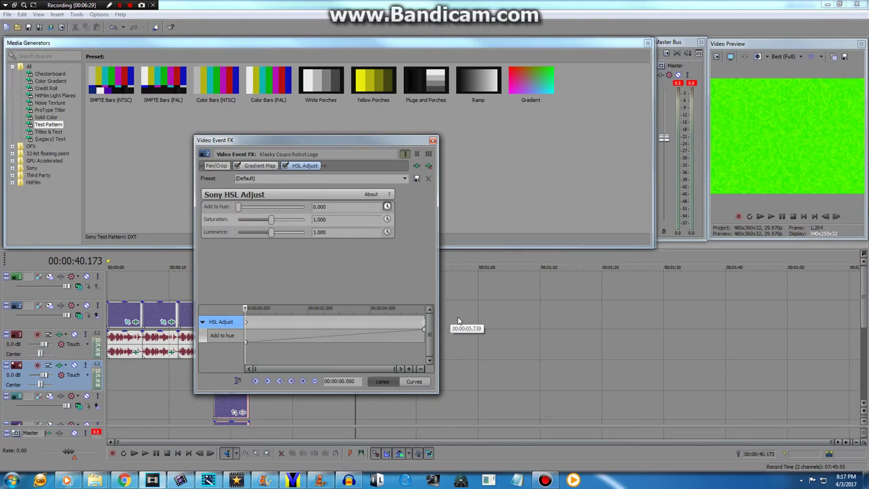
{"action": "left_click", "coordinate": [433, 141]}
{"action": "left_click", "coordinate": [357, 410]}
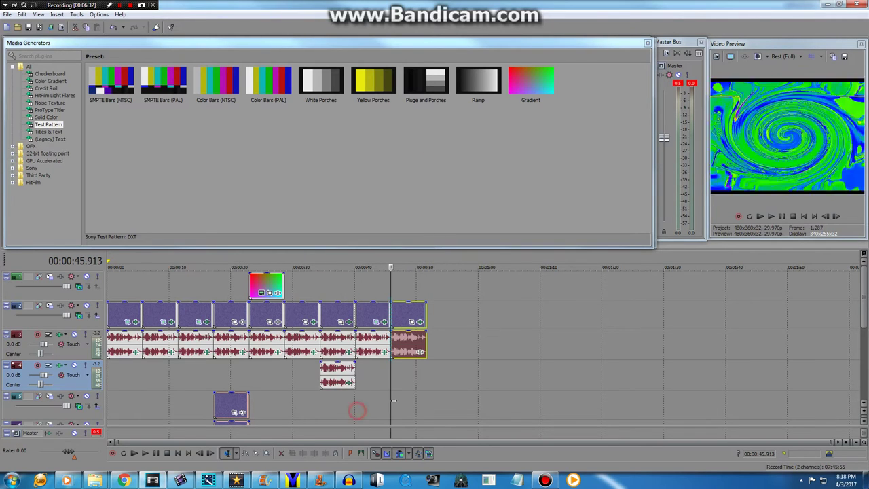
Apply the Pan/Crop preset The New Youtube Poop Effect to the last clip and play it back.
{"action": "left_click", "coordinate": [412, 322]}
{"action": "left_click", "coordinate": [370, 178]}
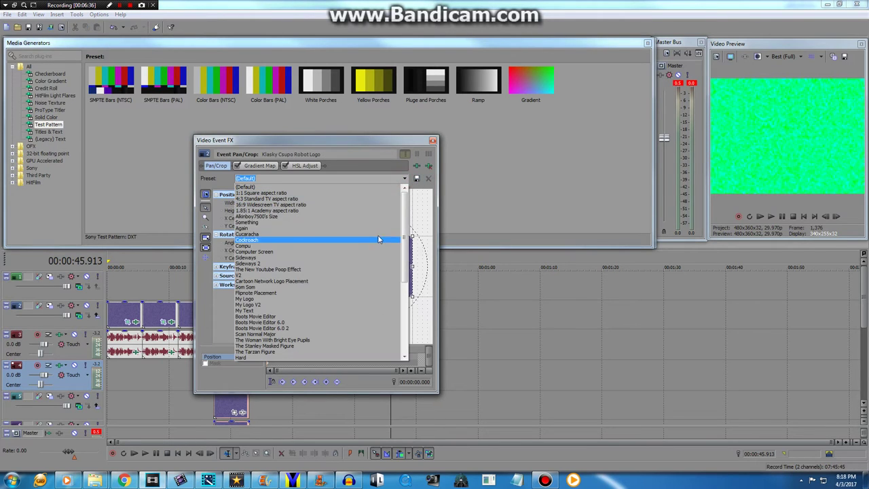
{"action": "left_click_drag", "start_coordinate": [402, 230], "coordinate": [400, 314]}
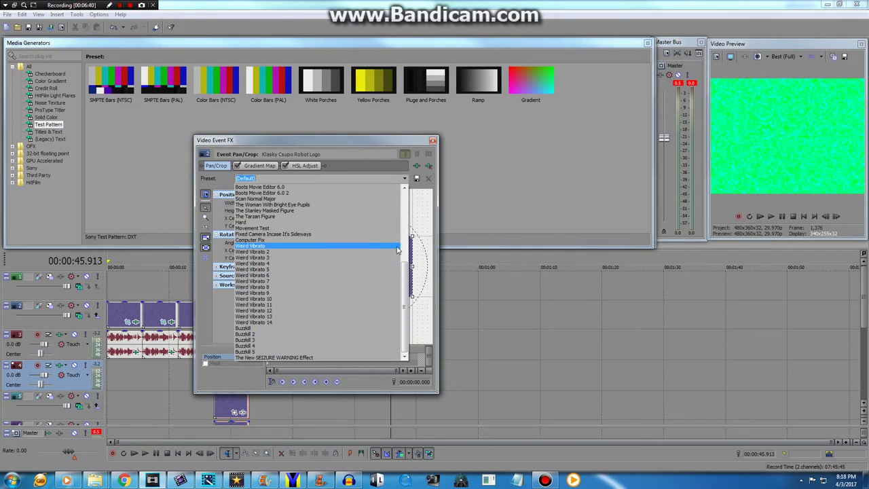
{"action": "left_click_drag", "start_coordinate": [400, 328], "coordinate": [389, 257]}
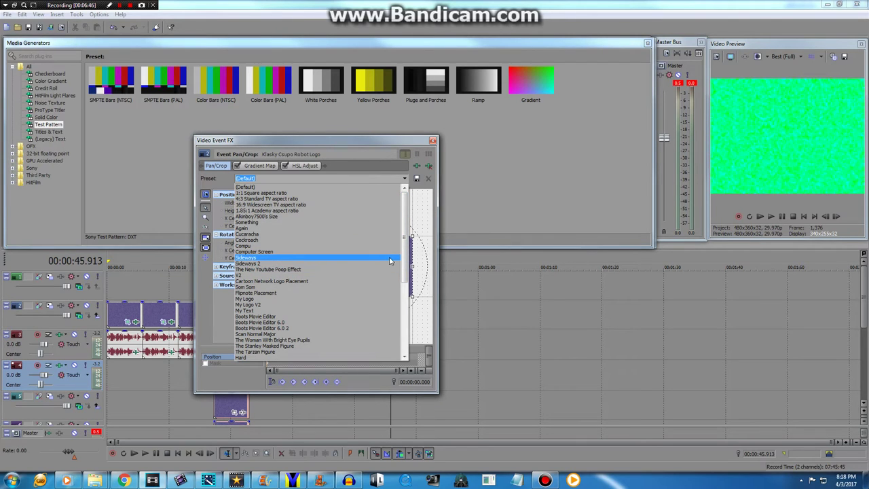
{"action": "left_click_drag", "start_coordinate": [399, 263], "coordinate": [401, 320]}
{"action": "left_click_drag", "start_coordinate": [403, 298], "coordinate": [400, 262]}
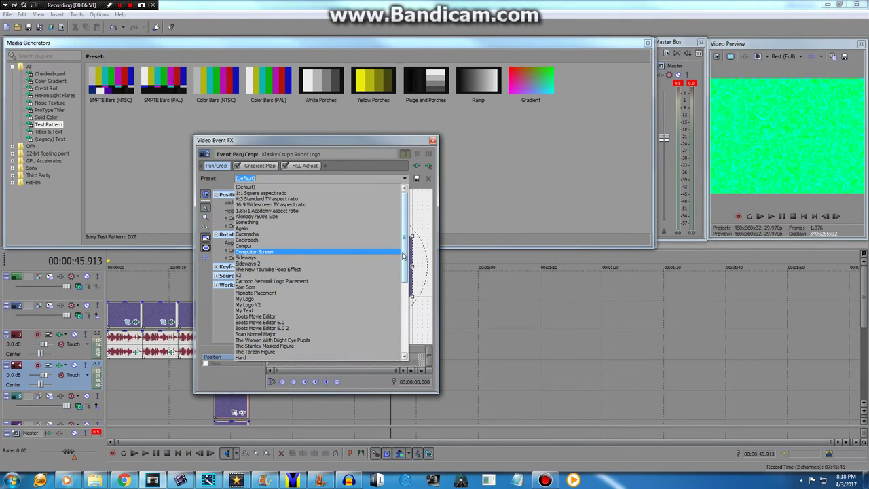
{"action": "left_click", "coordinate": [328, 270]}
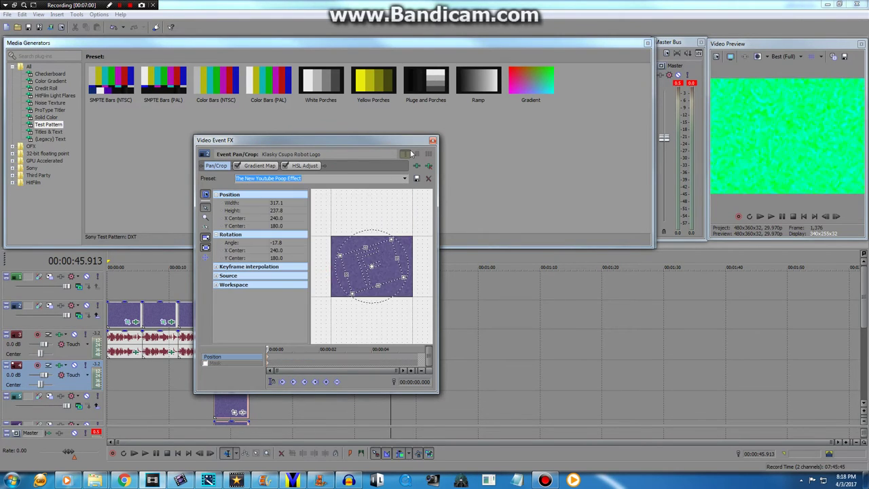
{"action": "left_click", "coordinate": [432, 140]}
{"action": "left_click_drag", "start_coordinate": [391, 391], "coordinate": [401, 388]}
{"action": "key", "text": "space"}
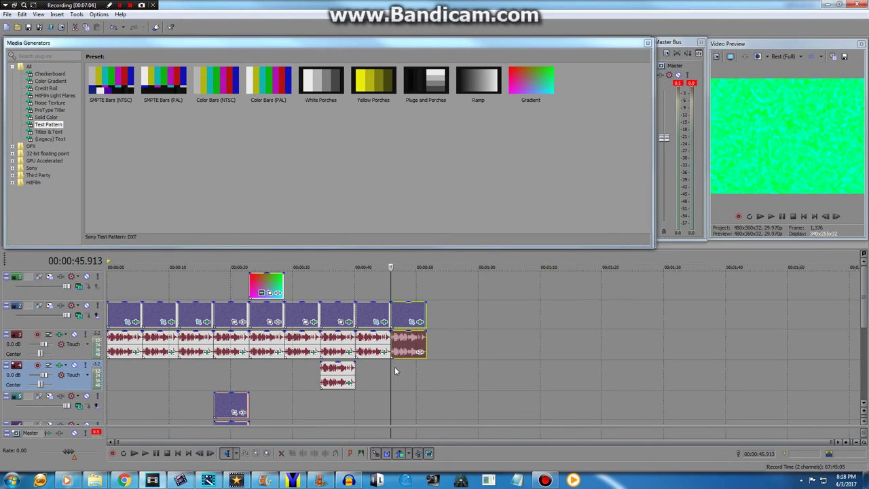
Apply the FX package The New Youtube Poop Effect to the last clip's audio and copy that audio event onto track 4.
{"action": "left_click", "coordinate": [419, 352]}
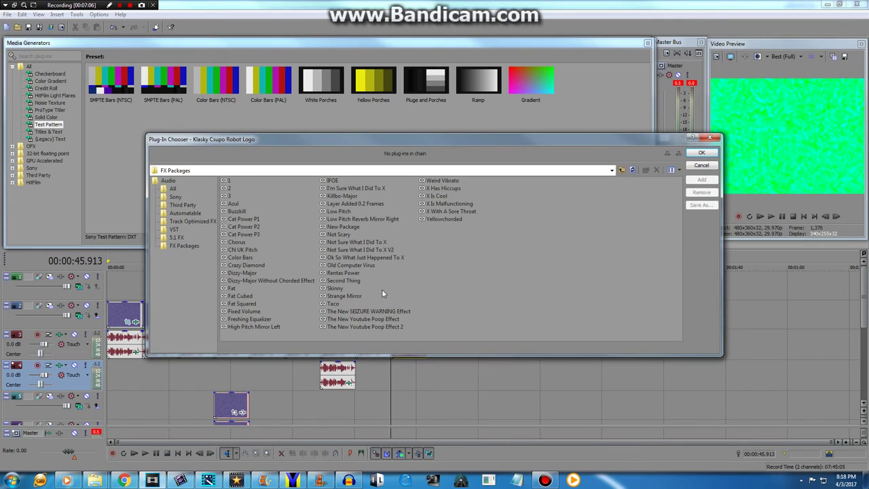
{"action": "double_click", "coordinate": [364, 318]}
{"action": "left_click", "coordinate": [702, 153]}
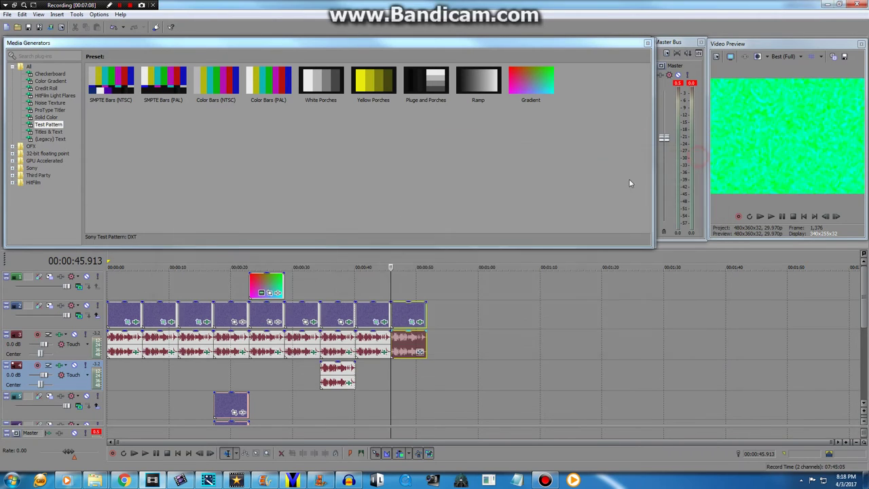
{"action": "left_click", "coordinate": [482, 55]}
{"action": "left_click_drag", "start_coordinate": [409, 347], "coordinate": [411, 386]}
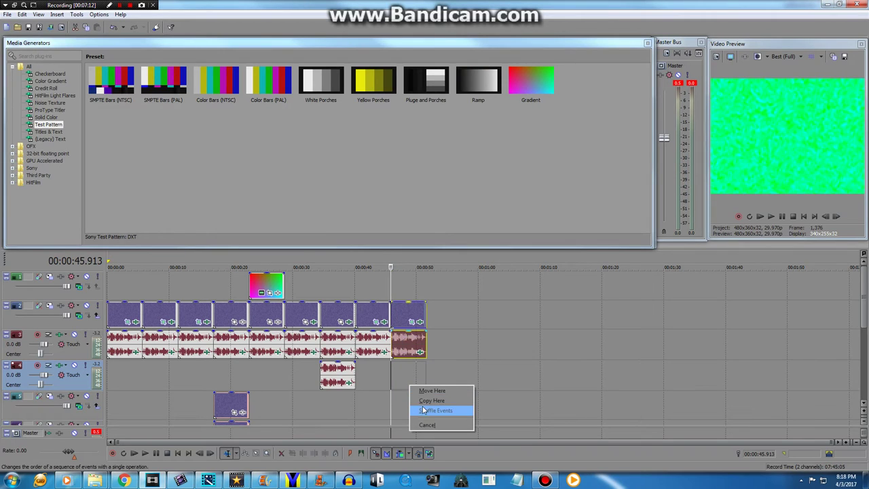
{"action": "left_click", "coordinate": [422, 402]}
Compare the ExpressFX Distortion and Pitch Shift settings of the last clip's audio and its copy on track 4.
{"action": "left_click", "coordinate": [420, 383]}
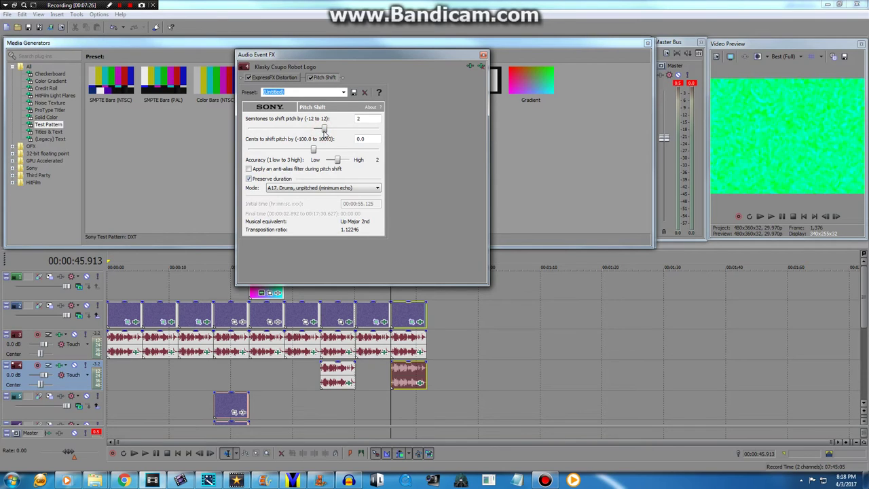
{"action": "left_click", "coordinate": [289, 77]}
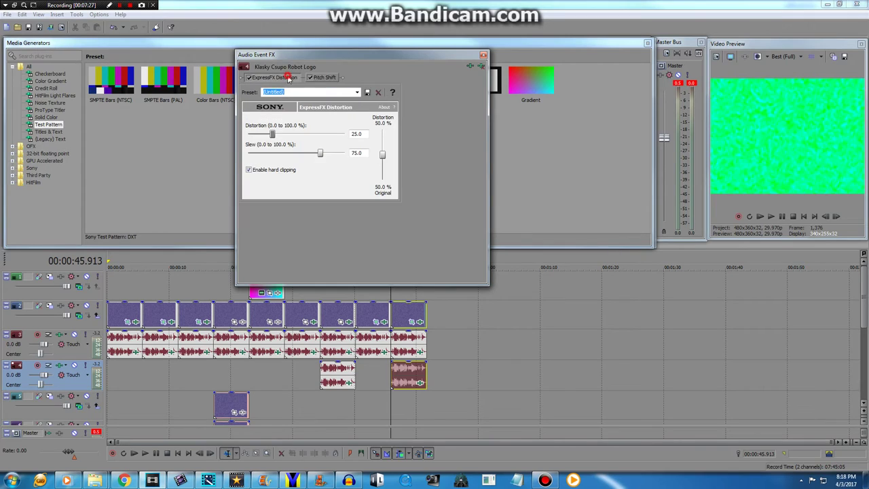
{"action": "left_click", "coordinate": [325, 77]}
{"action": "left_click", "coordinate": [483, 55]}
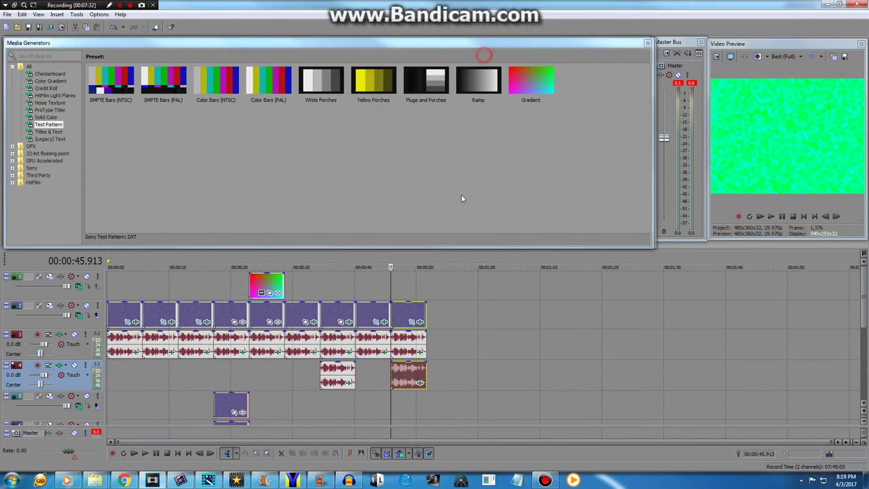
{"action": "left_click", "coordinate": [421, 351]}
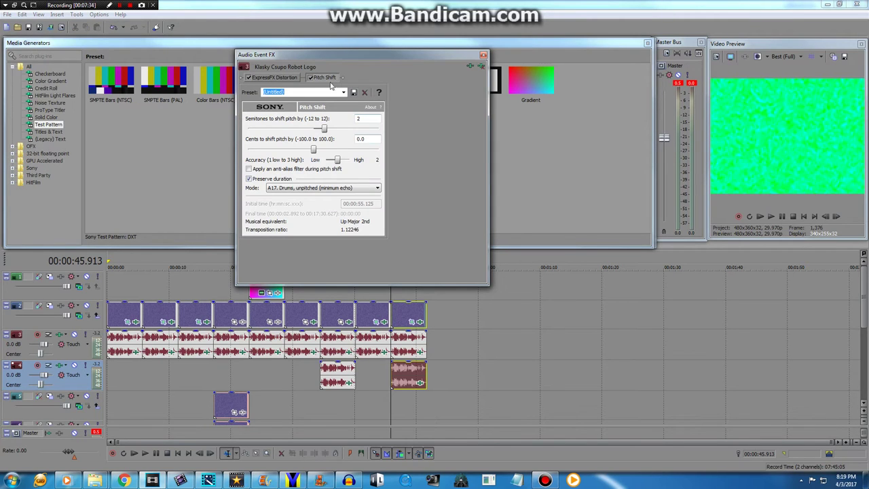
{"action": "left_click", "coordinate": [275, 78]}
{"action": "left_click", "coordinate": [483, 55]}
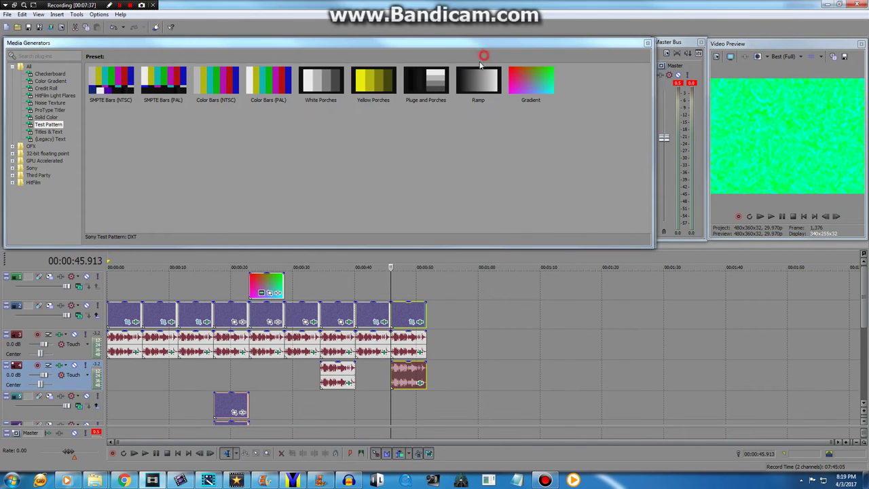
{"action": "left_click", "coordinate": [420, 382]}
{"action": "left_click", "coordinate": [325, 77]}
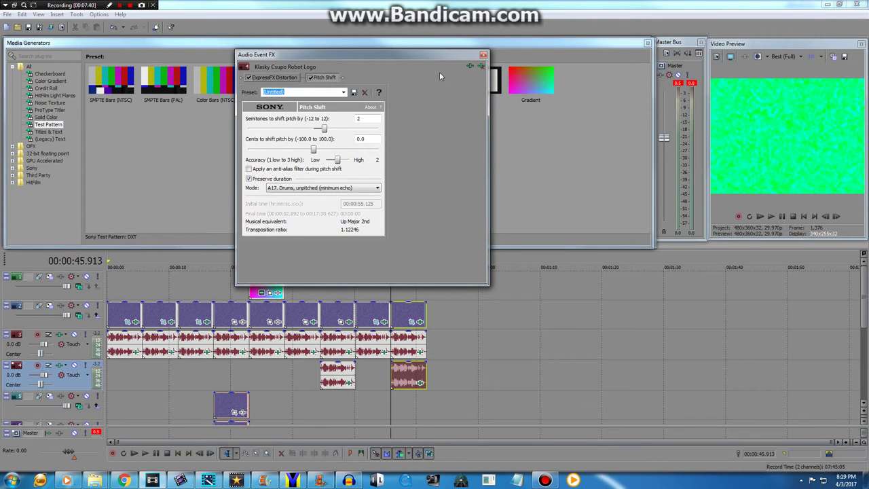
Choose the FX package The New Youtube Poop Effect 2 for the audio copy on track 4 and check its ExpressFX Distortion settings.
{"action": "left_click", "coordinate": [470, 67]}
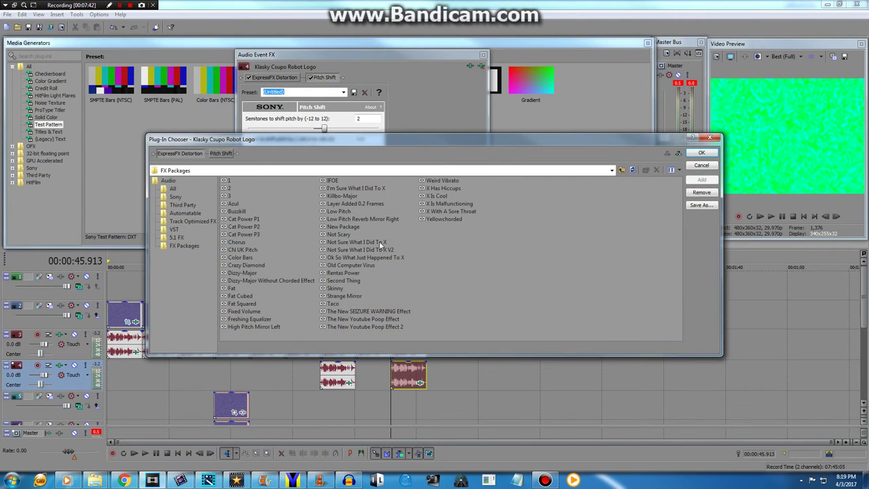
{"action": "left_click", "coordinate": [387, 327]}
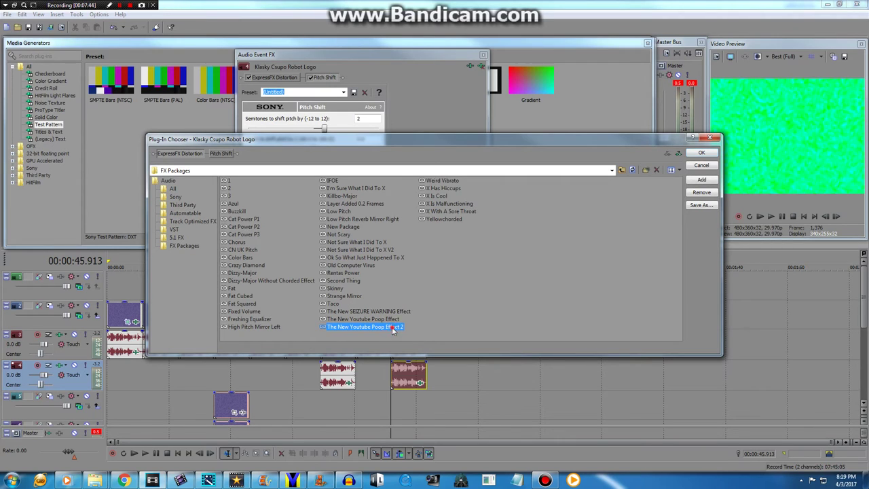
{"action": "left_click", "coordinate": [699, 154]}
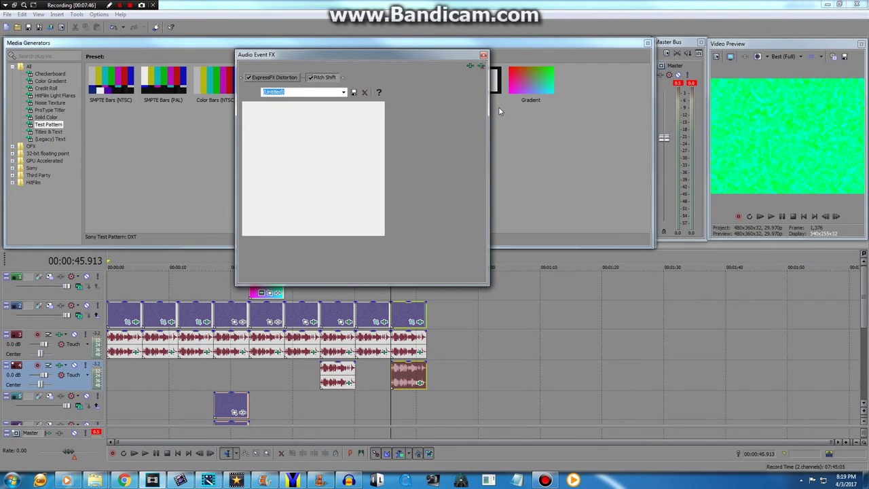
{"action": "left_click", "coordinate": [271, 78]}
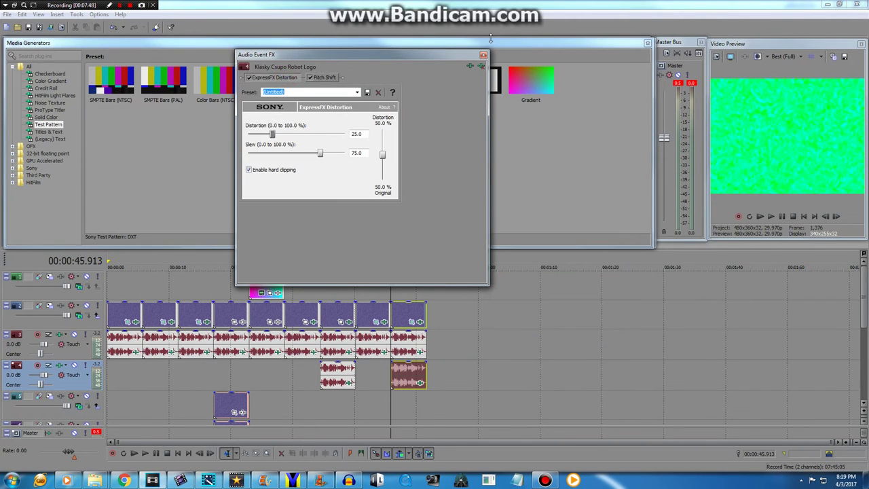
{"action": "left_click", "coordinate": [483, 55]}
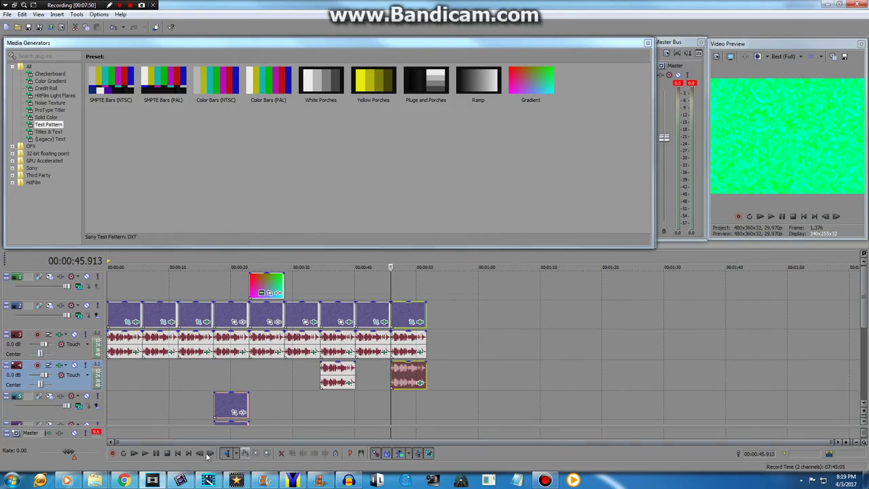
Watch the next effect in the Klasky Csupo With 17 Effects video up to about 00:53 and return to Vegas Pro.
{"action": "left_click", "coordinate": [67, 480]}
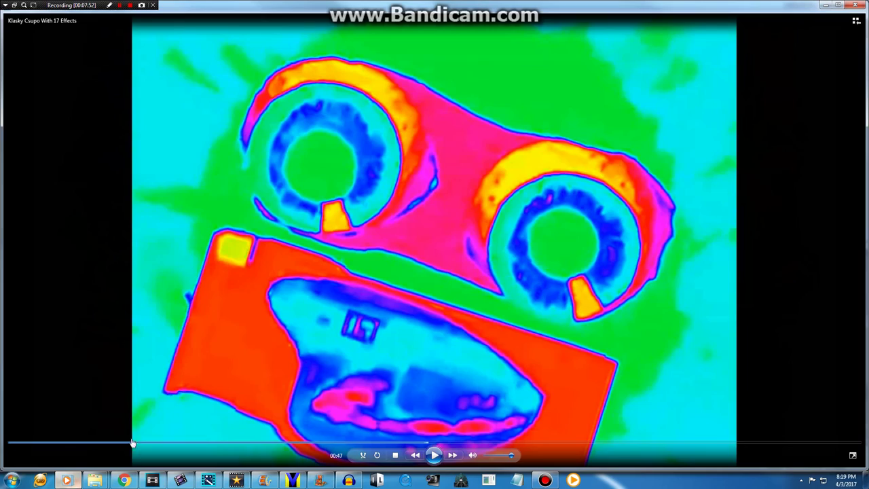
{"action": "left_click", "coordinate": [435, 455]}
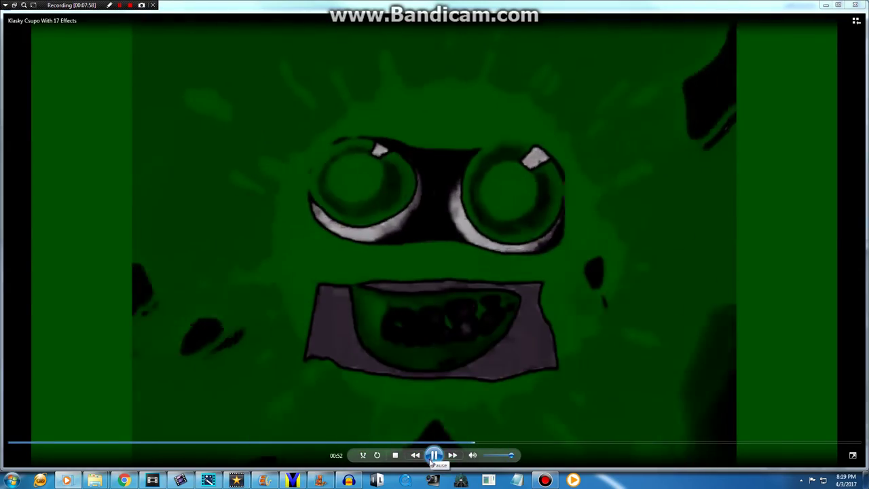
{"action": "left_click", "coordinate": [434, 455]}
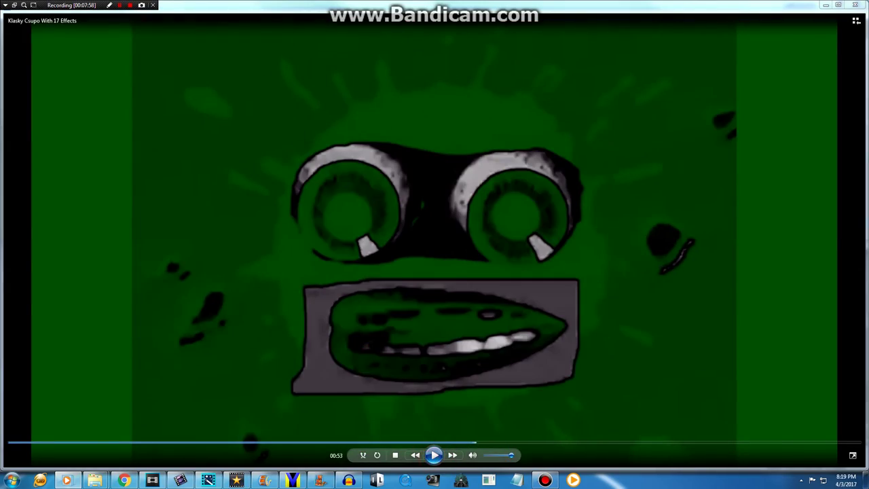
{"action": "left_click", "coordinate": [152, 480]}
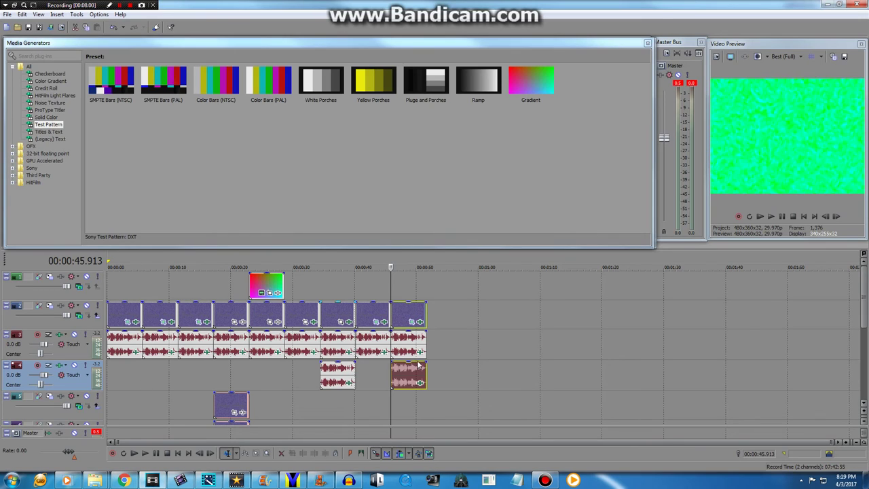
Add another Robot Logo clip at the end of tracks 2 and 3 and apply The Hand Demon Major filter package to its video.
{"action": "left_click_drag", "start_coordinate": [421, 347], "coordinate": [459, 337]}
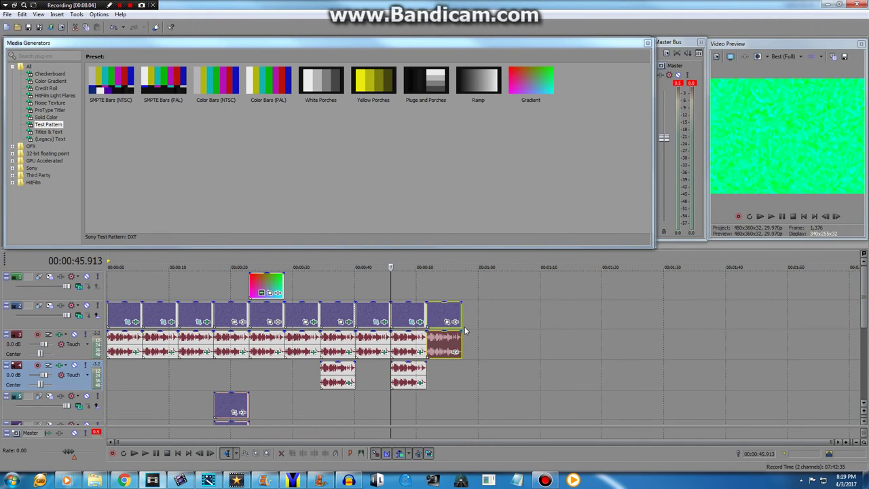
{"action": "left_click", "coordinate": [455, 321]}
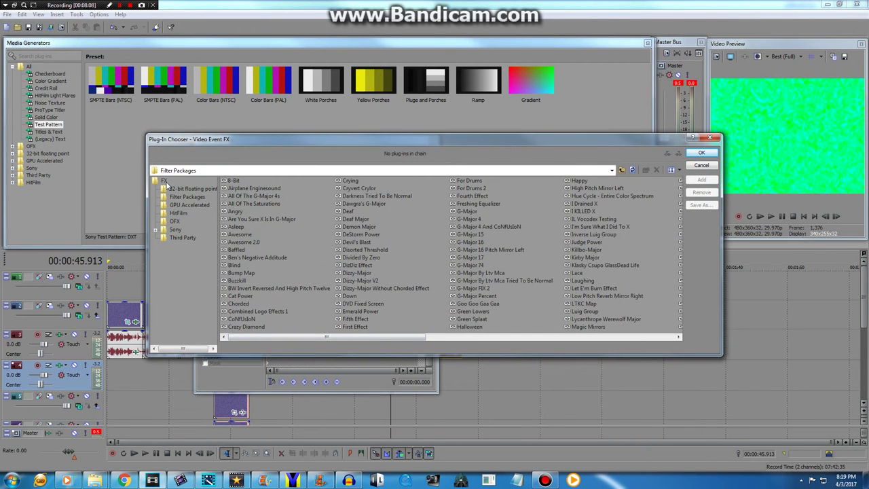
{"action": "scroll", "coordinate": [372, 337], "scroll_direction": "right", "scroll_amount": 5}
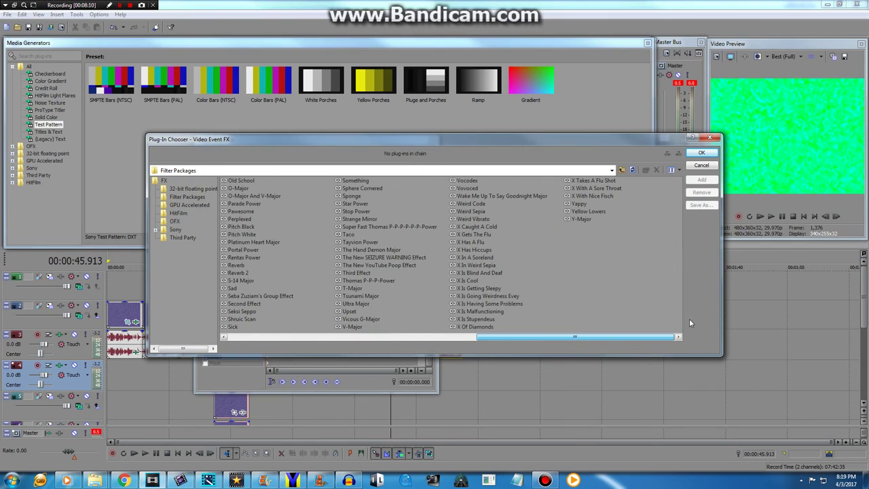
{"action": "double_click", "coordinate": [370, 250]}
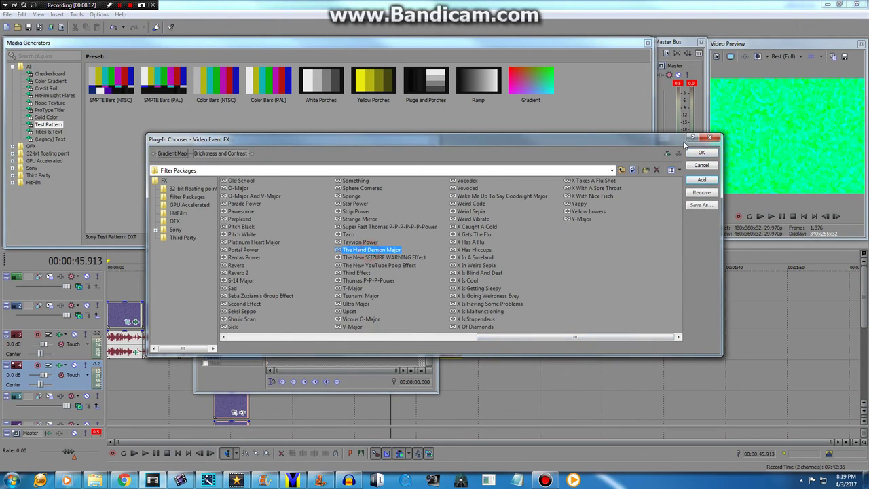
{"action": "left_click", "coordinate": [702, 153]}
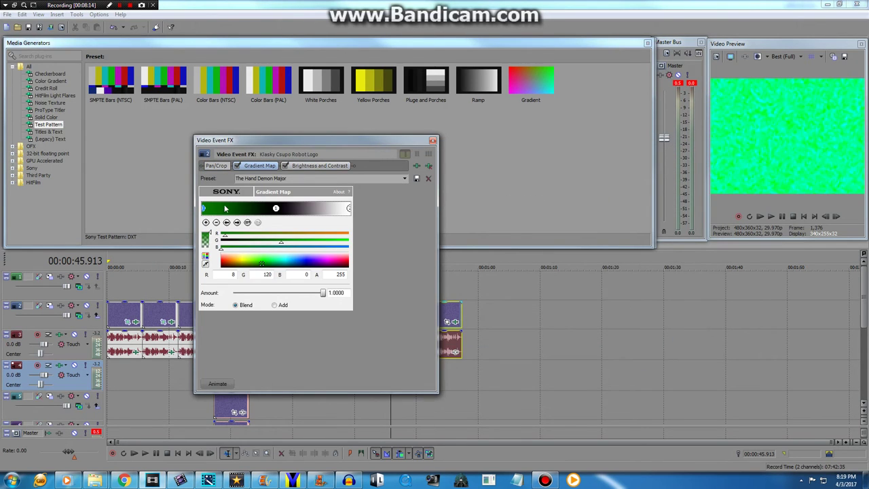
Check the last clip's Gradient Map colour points and Brightness and Contrast settings, and place the playhead at the clip's start.
{"action": "left_click", "coordinate": [277, 209]}
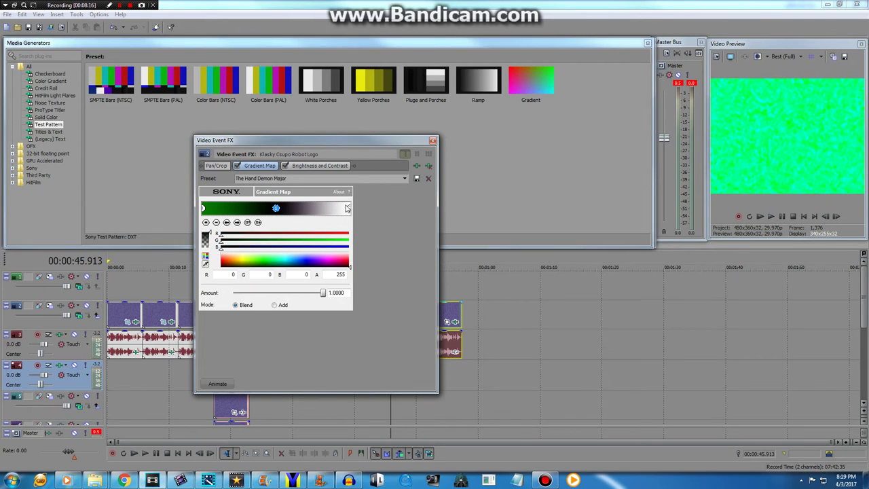
{"action": "left_click", "coordinate": [349, 209]}
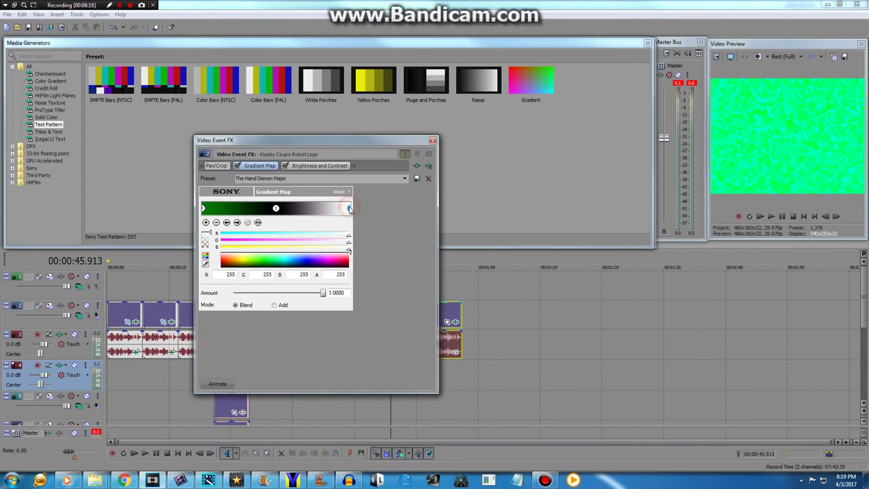
{"action": "left_click", "coordinate": [309, 166]}
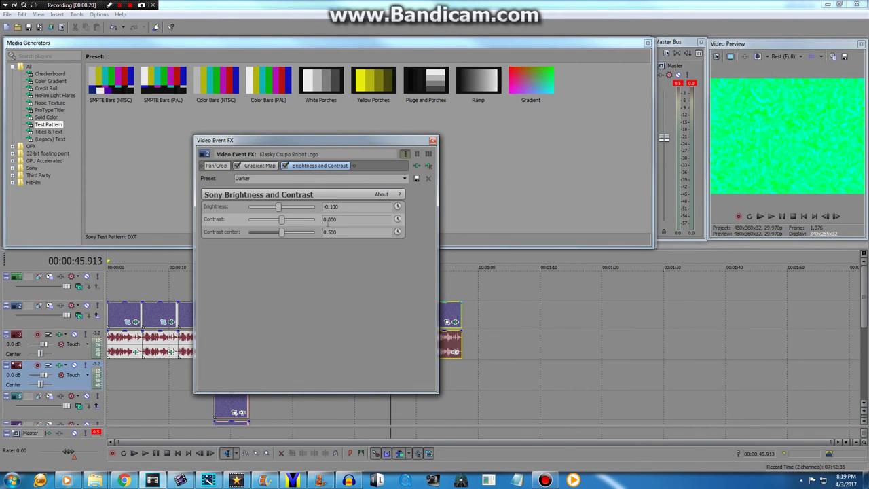
{"action": "left_click", "coordinate": [432, 142]}
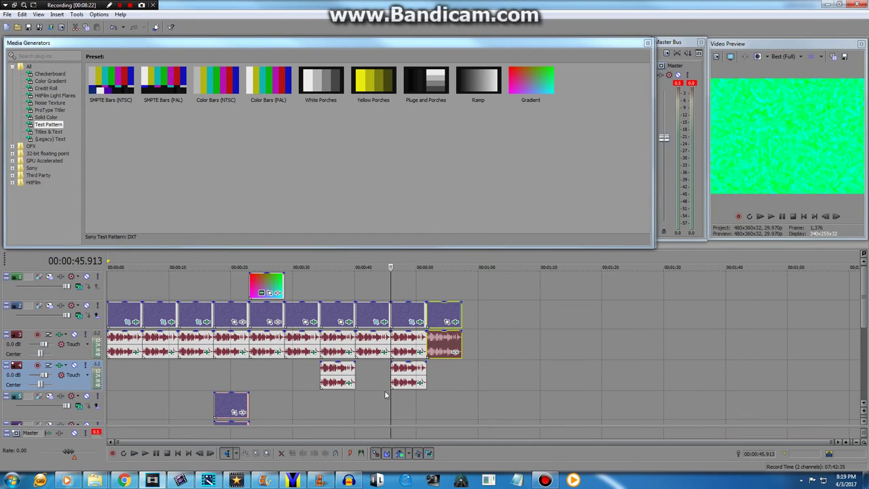
{"action": "left_click_drag", "start_coordinate": [387, 400], "coordinate": [427, 391]}
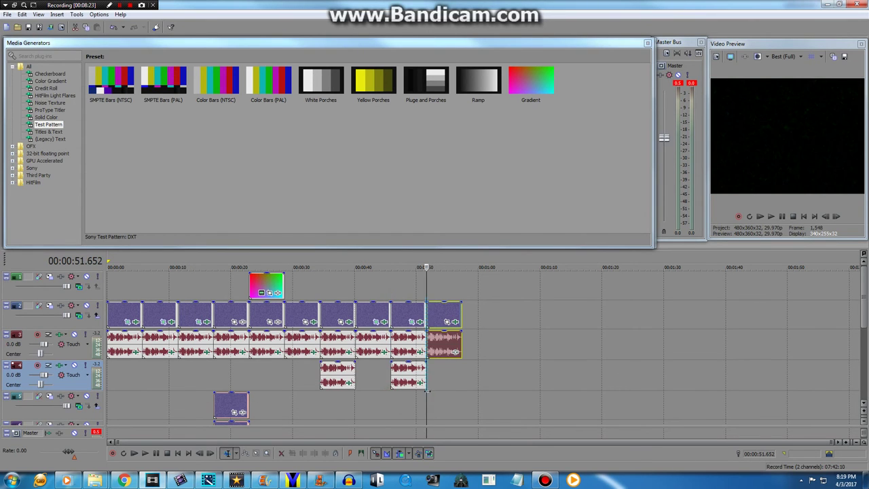
Add the IL Vocodex (demo) and Pitch Shift plug-ins to the last clip's audio event on track 3.
{"action": "left_click", "coordinate": [453, 352]}
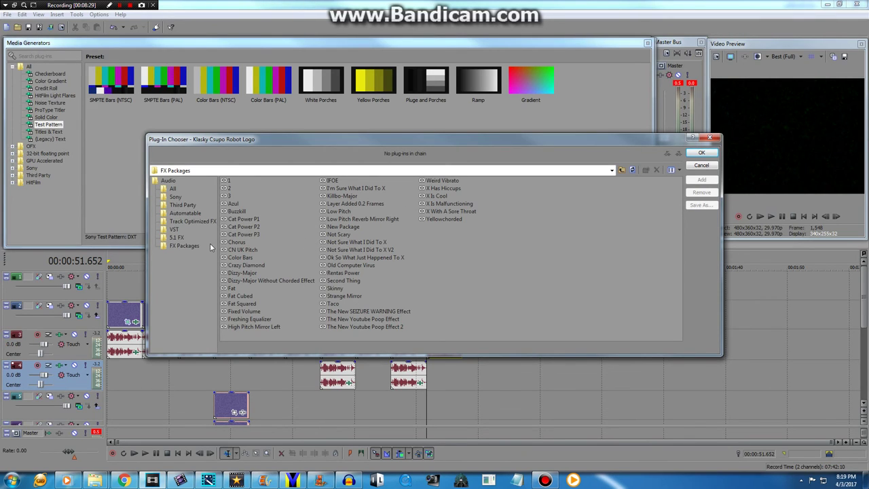
{"action": "left_click", "coordinate": [168, 180]}
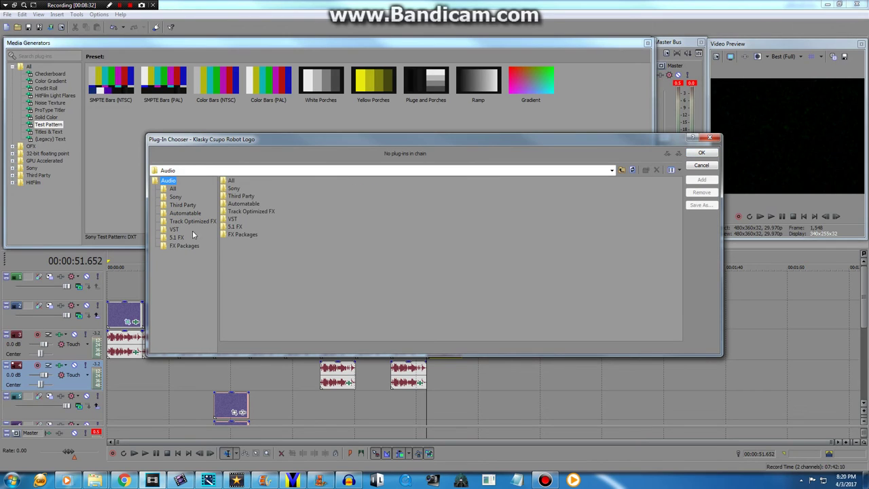
{"action": "left_click", "coordinate": [172, 188]}
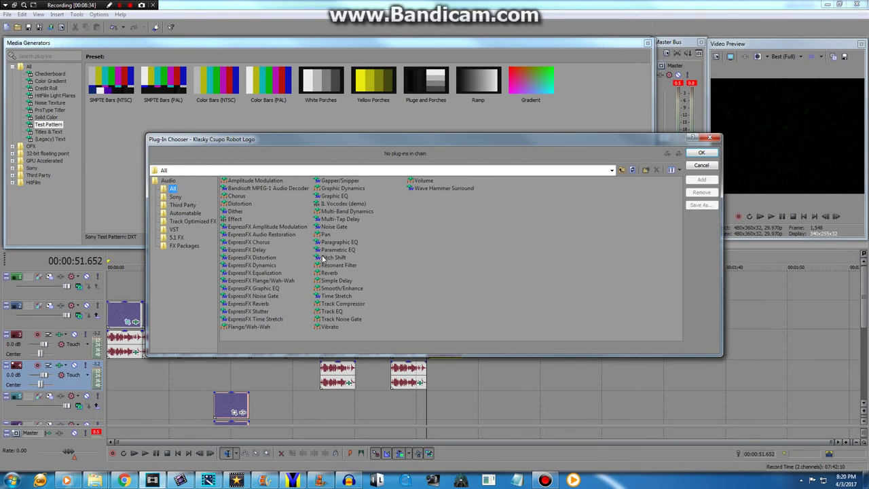
{"action": "left_click", "coordinate": [344, 204]}
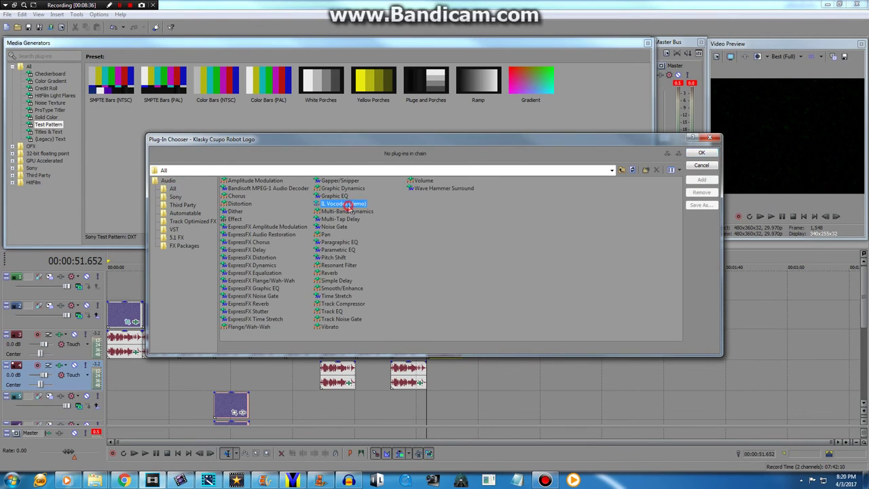
{"action": "left_click", "coordinate": [334, 259]}
{"action": "left_click", "coordinate": [701, 153]}
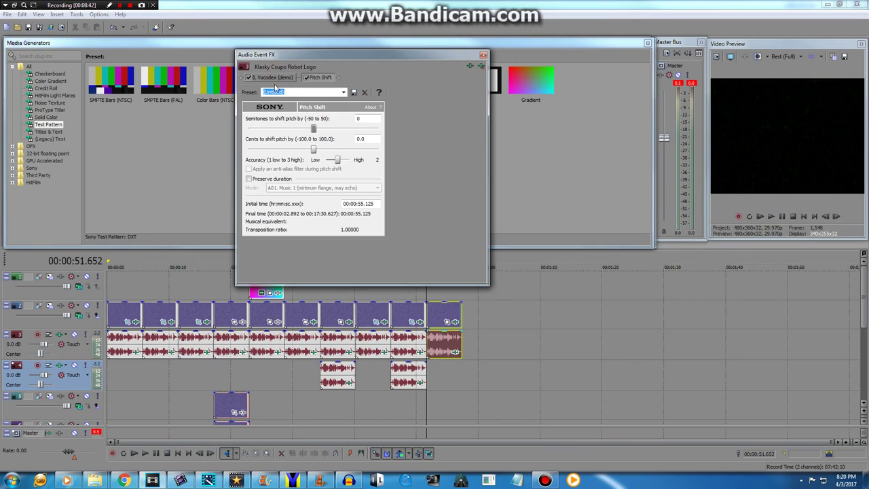
Load the Chord preset in IL Vocodex for the last clip's audio on track 3.
{"action": "left_click", "coordinate": [272, 78]}
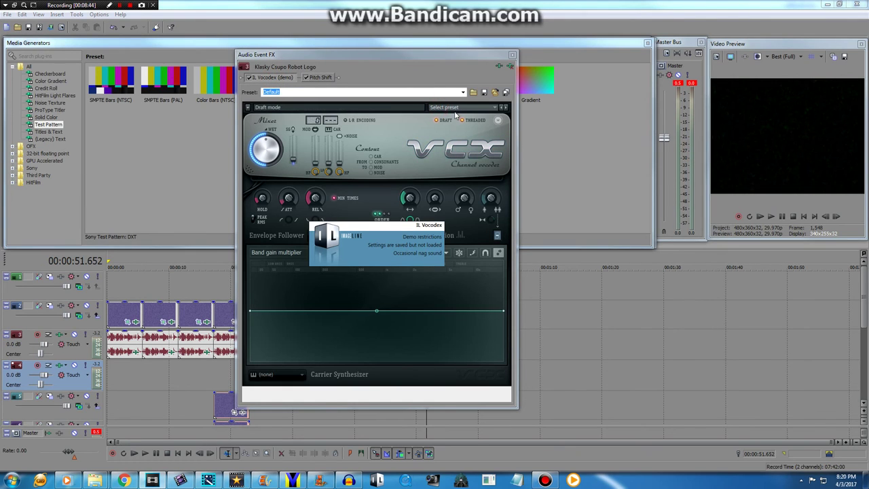
{"action": "left_click", "coordinate": [442, 107]}
{"action": "left_click", "coordinate": [444, 182]}
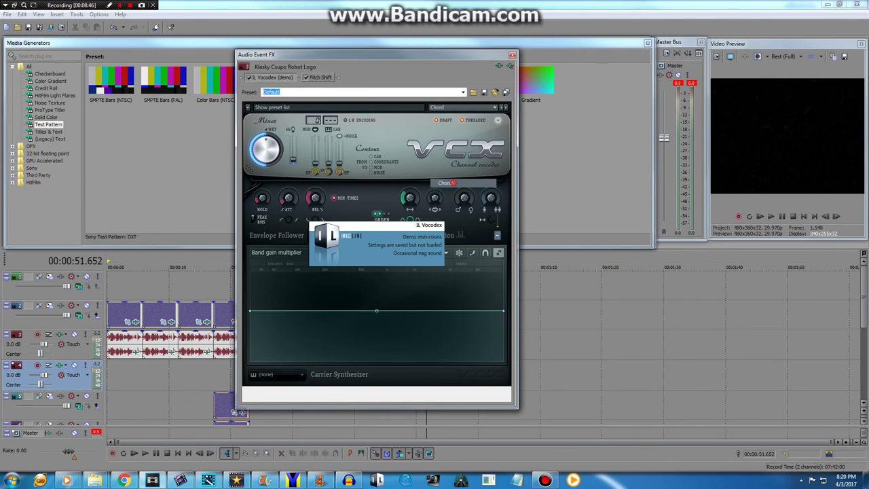
Set Pitch Shift to -3 semitones and -50 cents, preserving duration with mode A17. Drums, unpitched (minimum echo).
{"action": "left_click", "coordinate": [325, 79]}
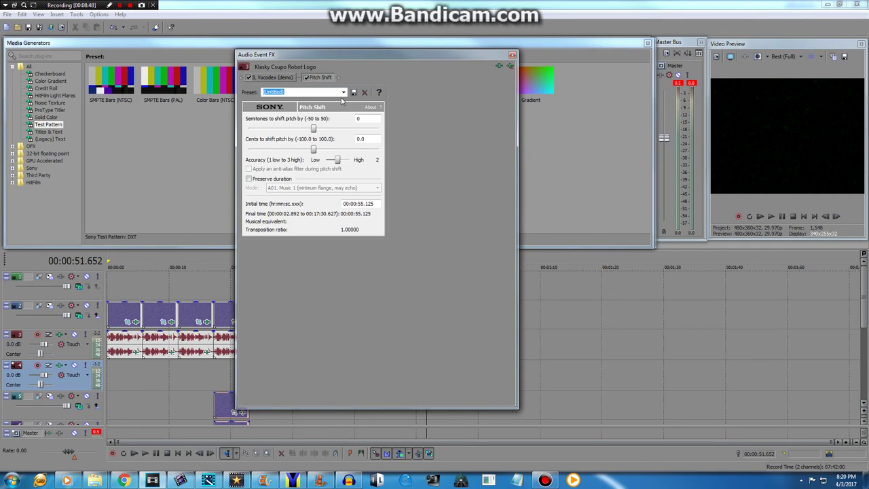
{"action": "left_click", "coordinate": [344, 92]}
{"action": "left_click", "coordinate": [393, 211]}
{"action": "left_click", "coordinate": [249, 178]}
{"action": "left_click", "coordinate": [292, 187]}
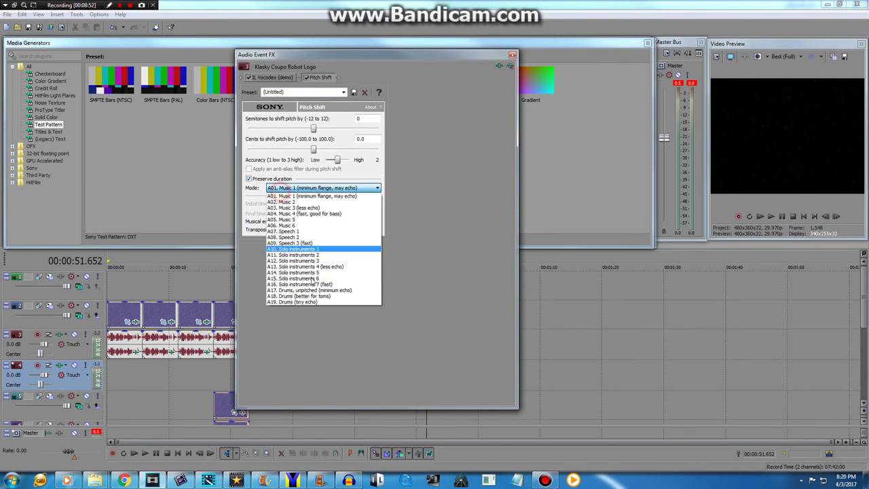
{"action": "left_click", "coordinate": [287, 290]}
{"action": "double_click", "coordinate": [374, 139]}
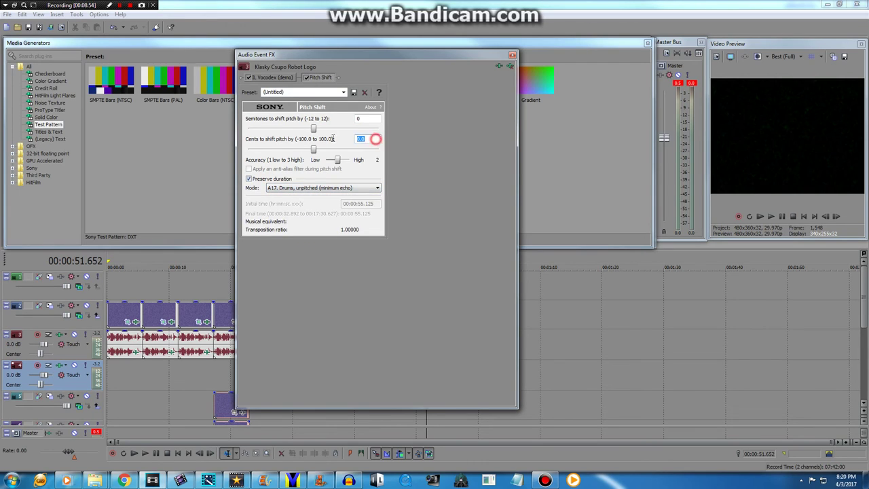
{"action": "type", "text": "-50"}
{"action": "left_click_drag", "start_coordinate": [313, 129], "coordinate": [298, 129]}
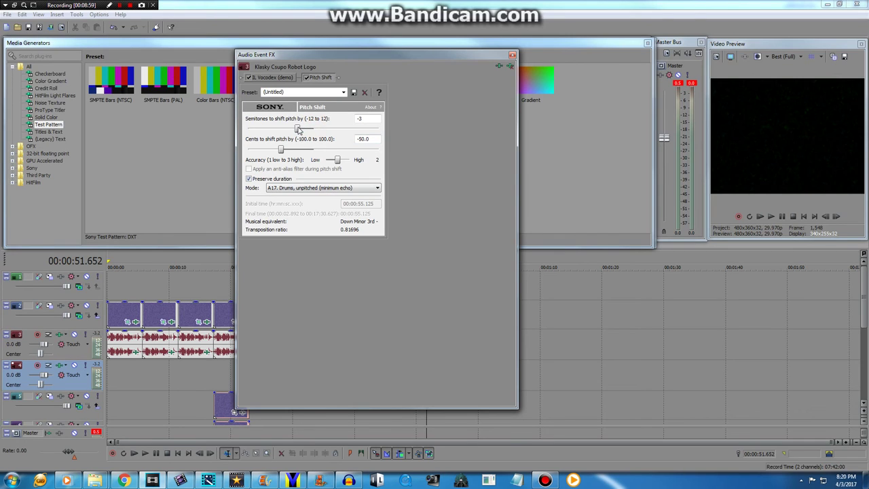
{"action": "left_click", "coordinate": [510, 56]}
Copy the last clip's audio event onto track 4 and set the copy's Pitch Shift to -9 semitones.
{"action": "left_click_drag", "start_coordinate": [435, 340], "coordinate": [446, 382]}
{"action": "left_click", "coordinate": [451, 383]}
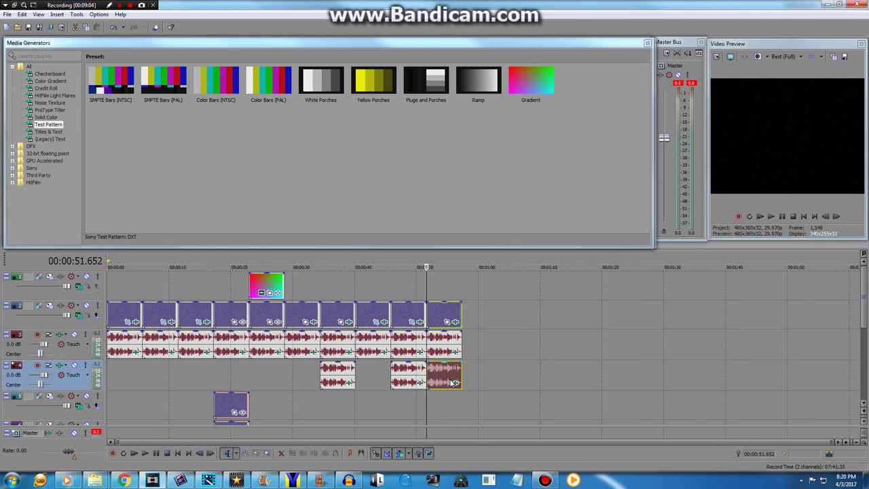
{"action": "mouse_move", "coordinate": [446, 320]}
{"action": "left_mouse_down"}
{"action": "mouse_move", "coordinate": [476, 318]}
{"action": "mouse_move", "coordinate": [448, 312]}
{"action": "left_mouse_up"}
{"action": "left_click", "coordinate": [455, 384]}
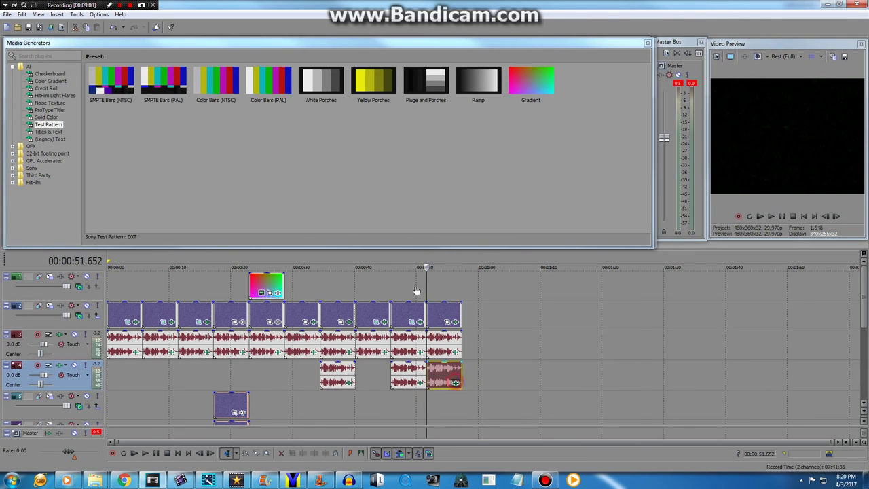
{"action": "left_click_drag", "start_coordinate": [297, 130], "coordinate": [265, 131]}
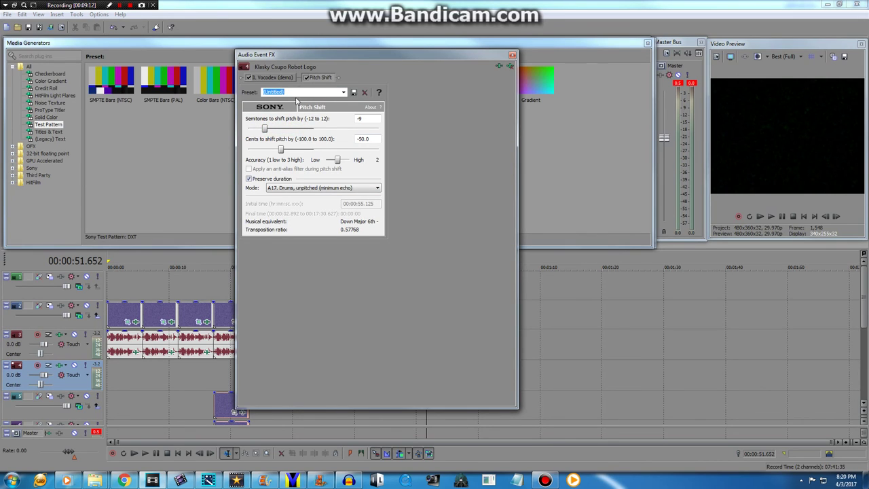
Load the Chord preset in IL Vocodex for the audio copy on track 4.
{"action": "left_click", "coordinate": [288, 76]}
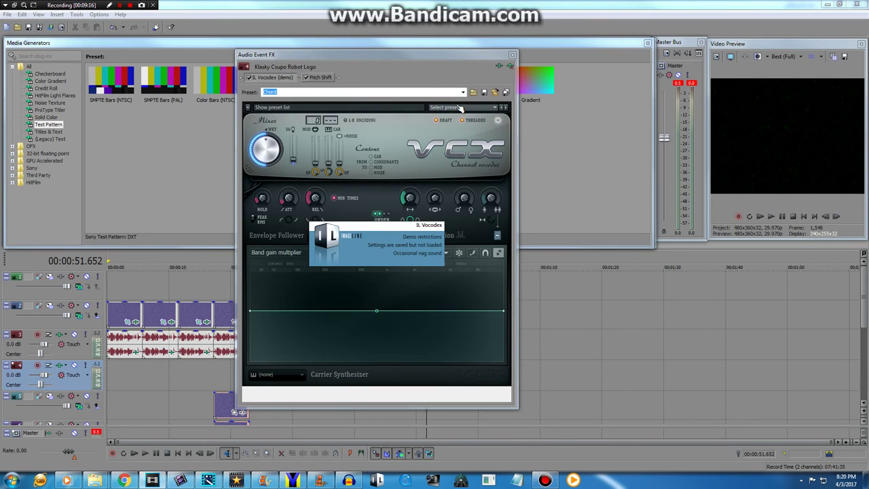
{"action": "left_click", "coordinate": [456, 107]}
{"action": "left_click", "coordinate": [445, 183]}
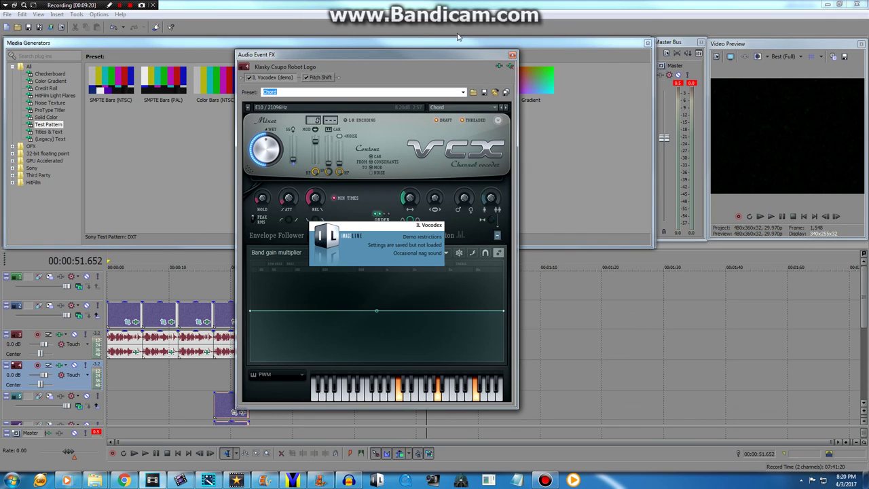
{"action": "left_click", "coordinate": [512, 55]}
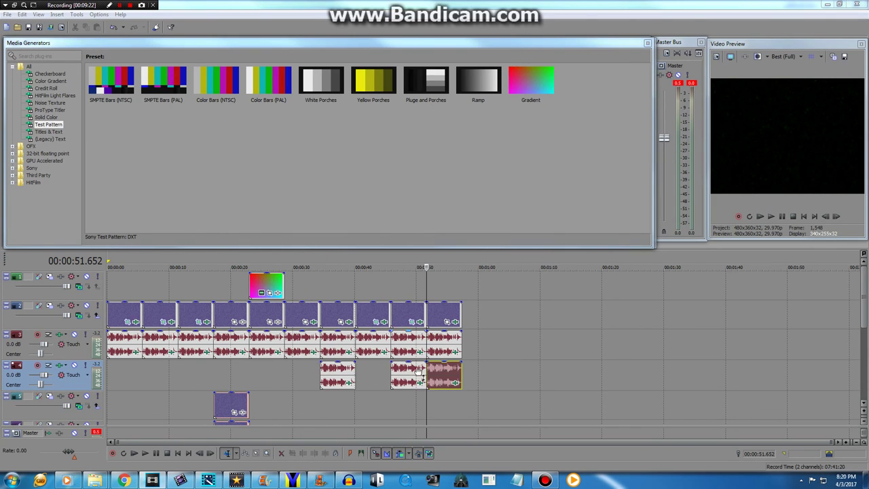
Preview the start of the last clip with its new video and audio effects.
{"action": "left_click", "coordinate": [427, 401]}
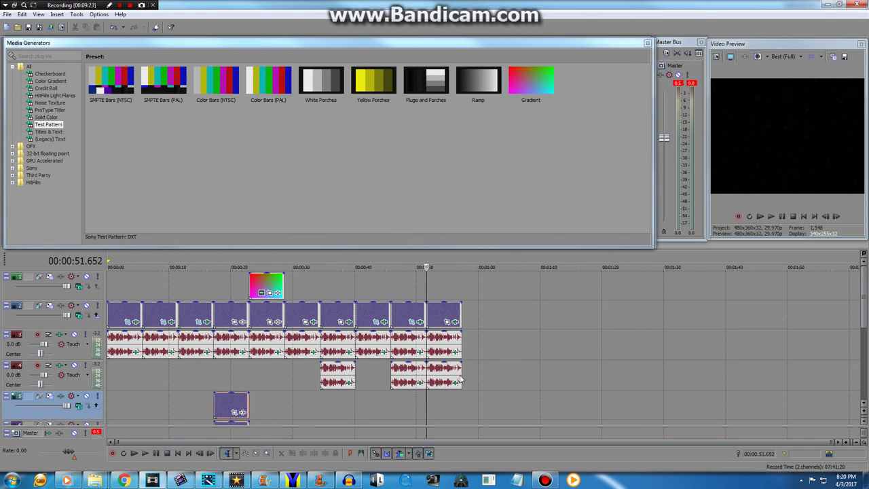
{"action": "left_click", "coordinate": [770, 217]}
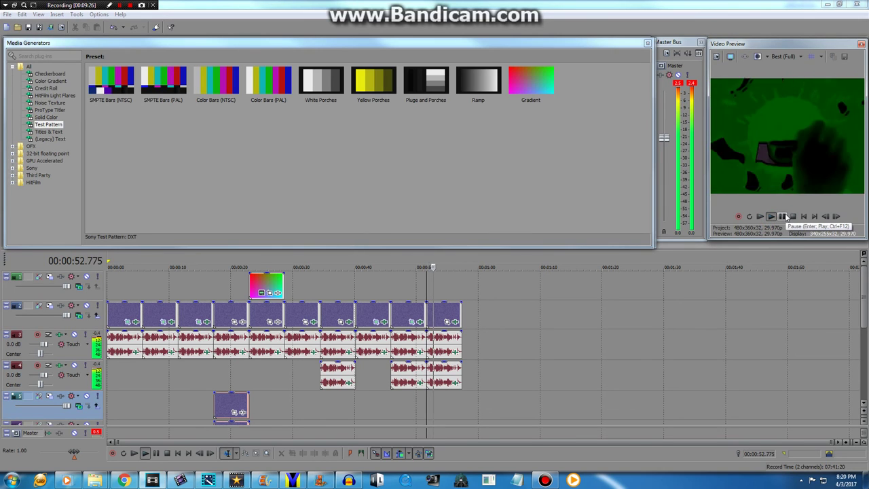
{"action": "left_click", "coordinate": [785, 217]}
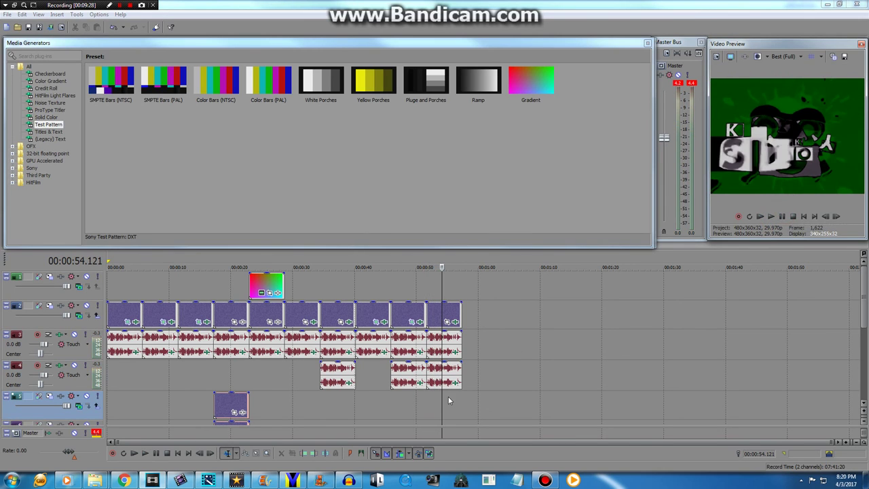
{"action": "key", "text": "space"}
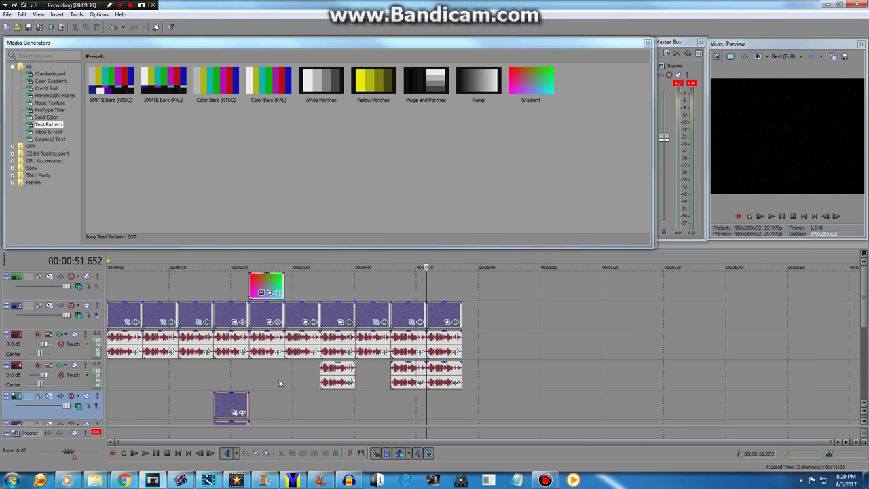
Watch the next effect in the Klasky Csupo With 17 Effects video up to about 00:59 and return to Vegas Pro.
{"action": "left_click", "coordinate": [67, 480]}
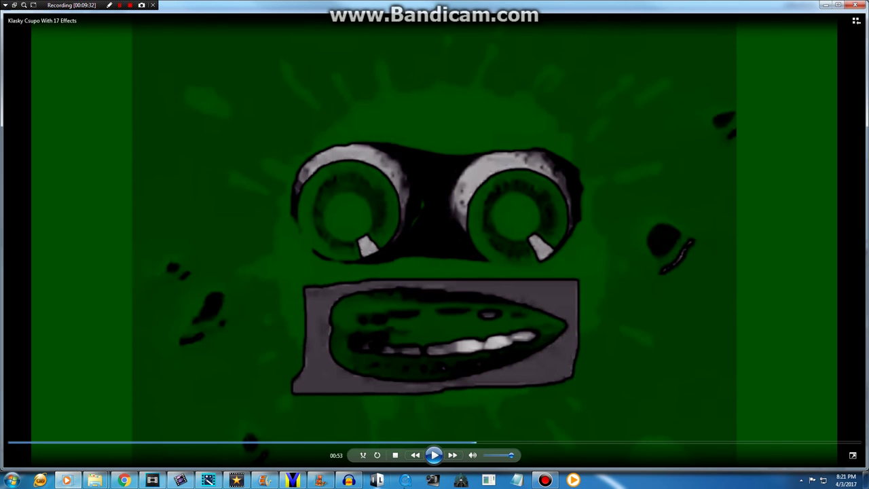
{"action": "left_click", "coordinate": [433, 456]}
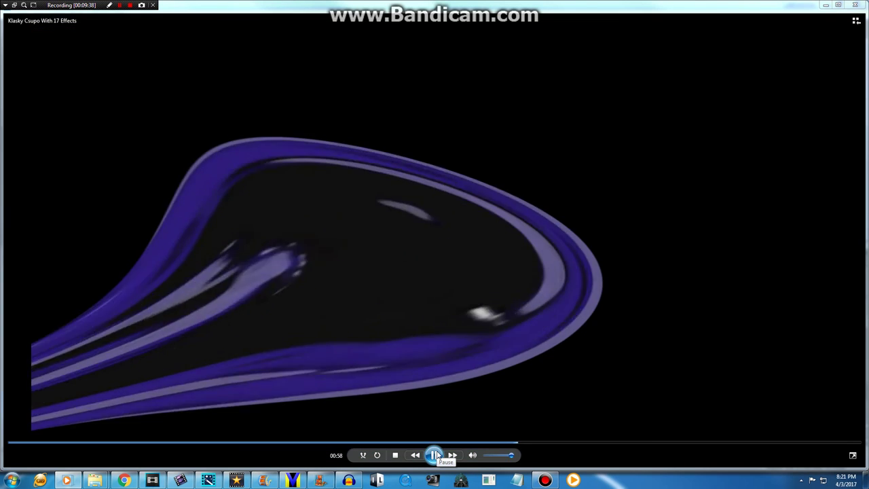
{"action": "left_click", "coordinate": [434, 456]}
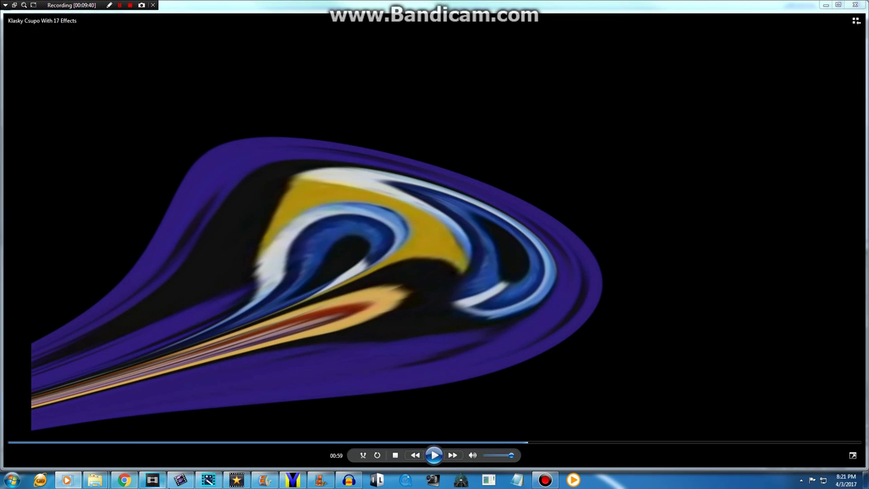
{"action": "left_click", "coordinate": [182, 481]}
{"action": "left_click", "coordinate": [152, 480]}
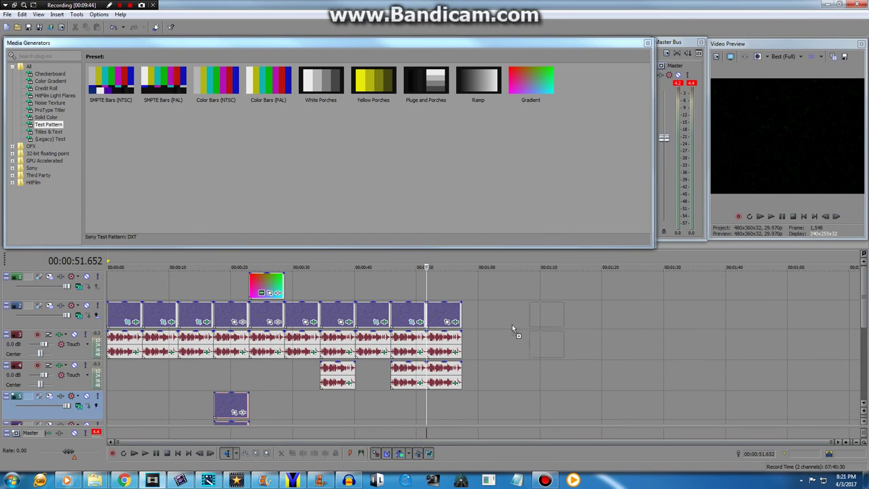
Add another Robot Logo clip after the last one on tracks 2 and 3 and apply the Taco filter package to its video.
{"action": "left_click_drag", "start_coordinate": [512, 325], "coordinate": [466, 331]}
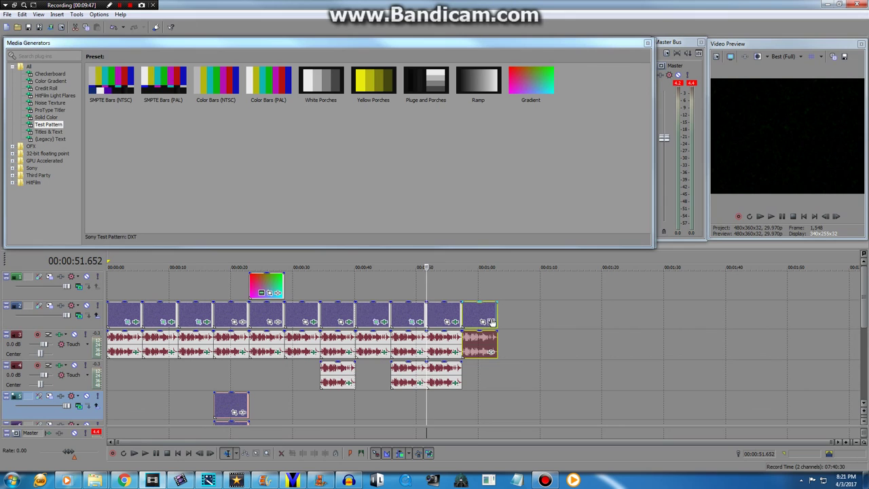
{"action": "left_click", "coordinate": [491, 322]}
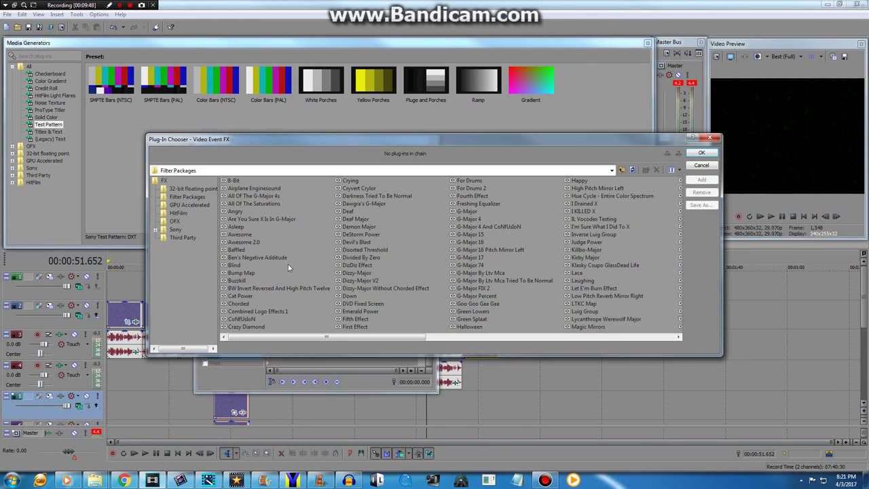
{"action": "scroll", "coordinate": [406, 314], "scroll_direction": "down", "scroll_amount": 2}
{"action": "scroll", "coordinate": [406, 314], "scroll_direction": "down", "scroll_amount": 3}
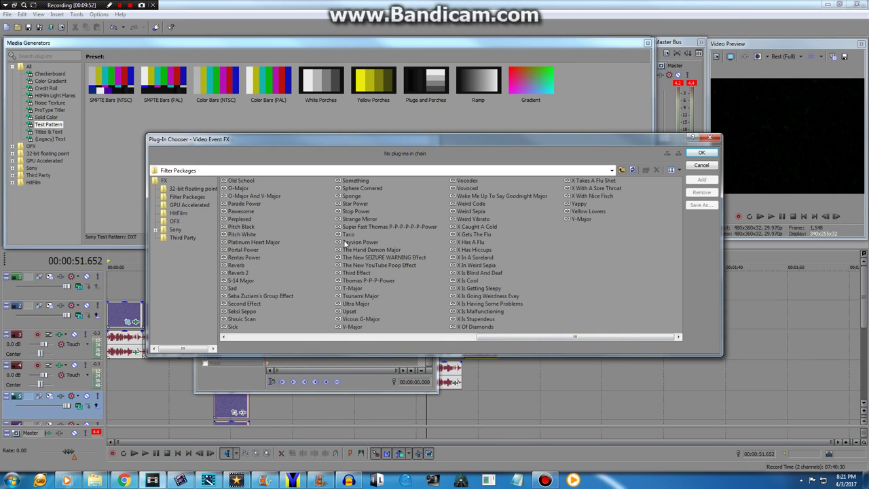
{"action": "double_click", "coordinate": [350, 234]}
{"action": "left_click", "coordinate": [702, 152]}
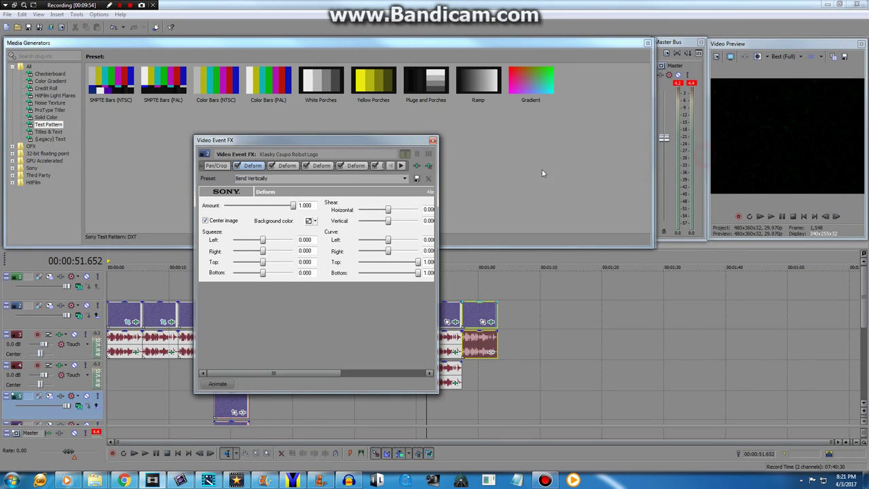